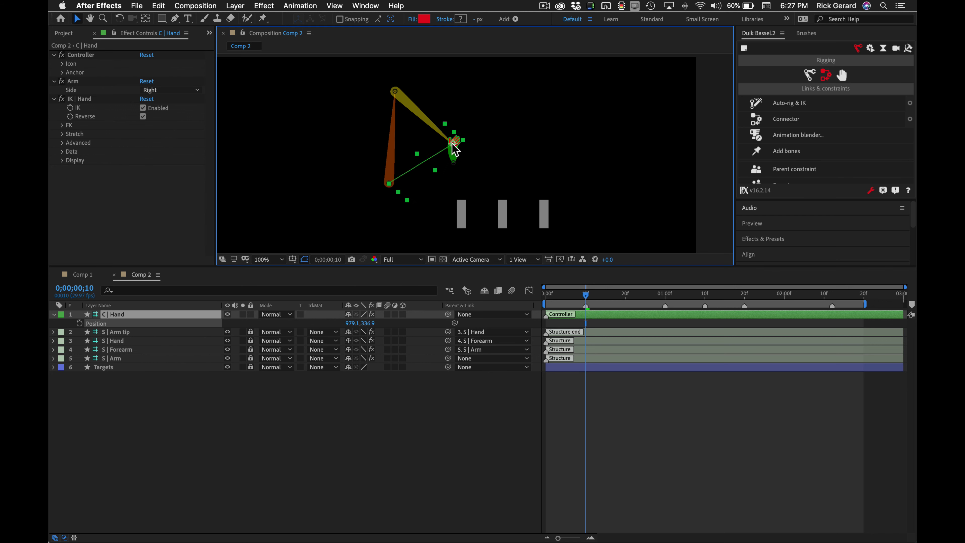
Step: Keyframe the C | Hand controller's raised rest Position at 0;00;00;10, placed at about 781, 271
key("h")
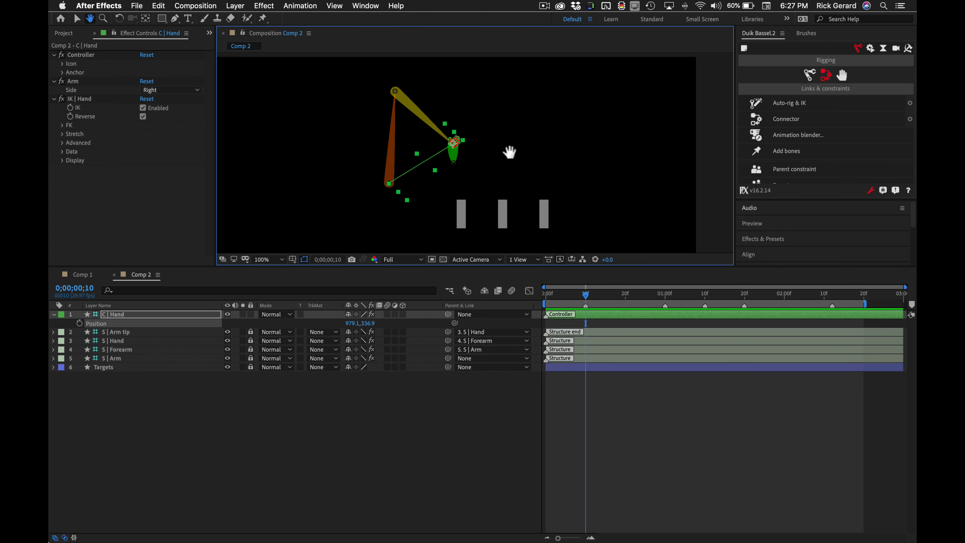
key("v")
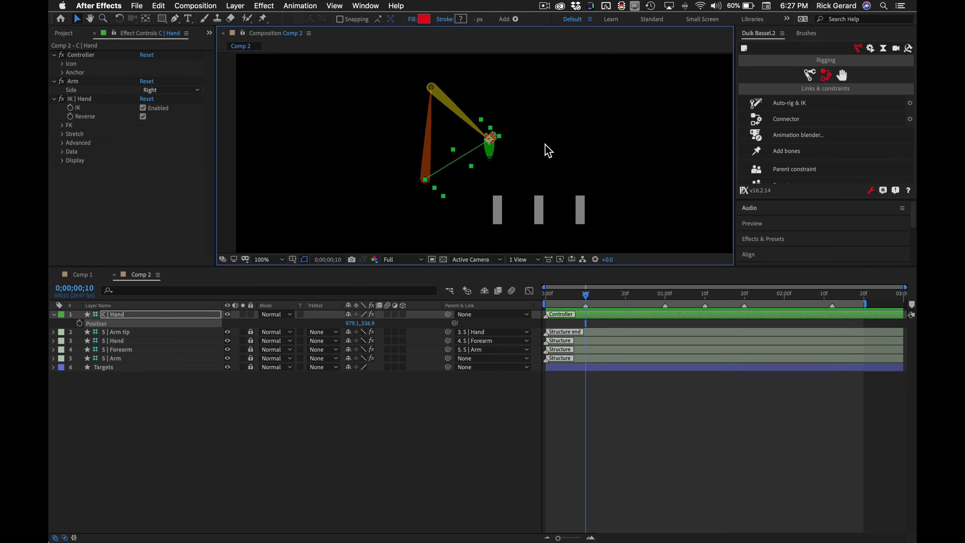
left_click_drag(489, 139, 436, 119)
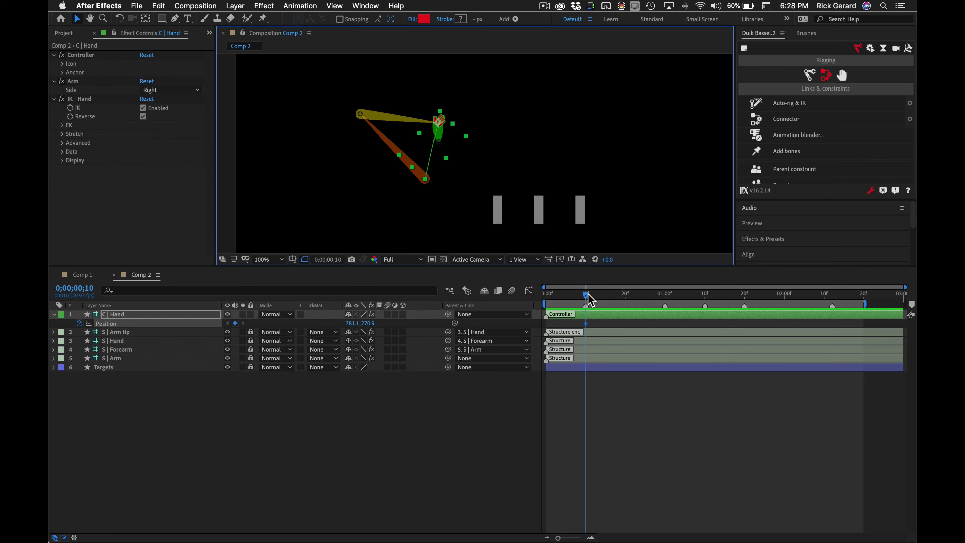
Step: Keyframe C | Hand above the first, second and third grey bars at 0;00;01;00, 0;00;01;10 and 0;00;01;20
left_click_drag(587, 296, 667, 297)
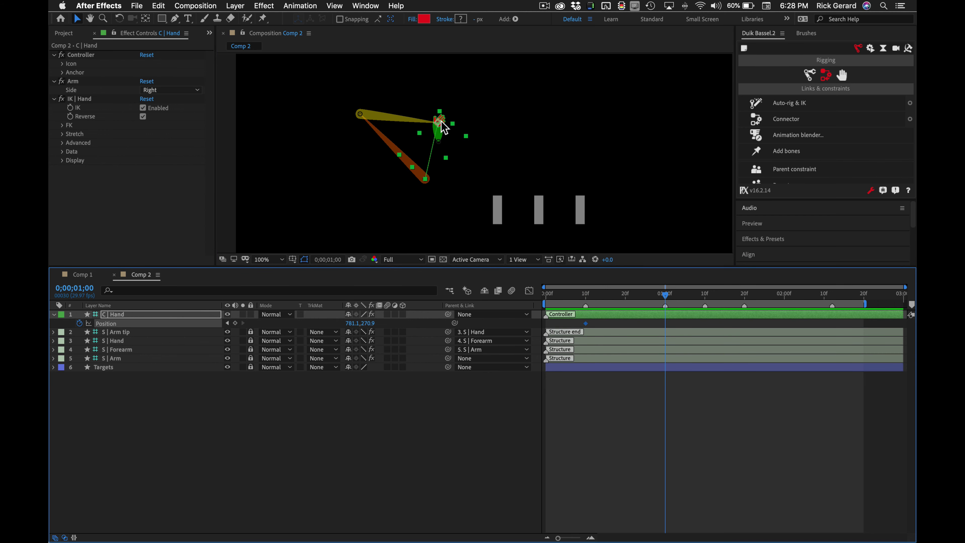
left_click_drag(442, 126, 503, 179)
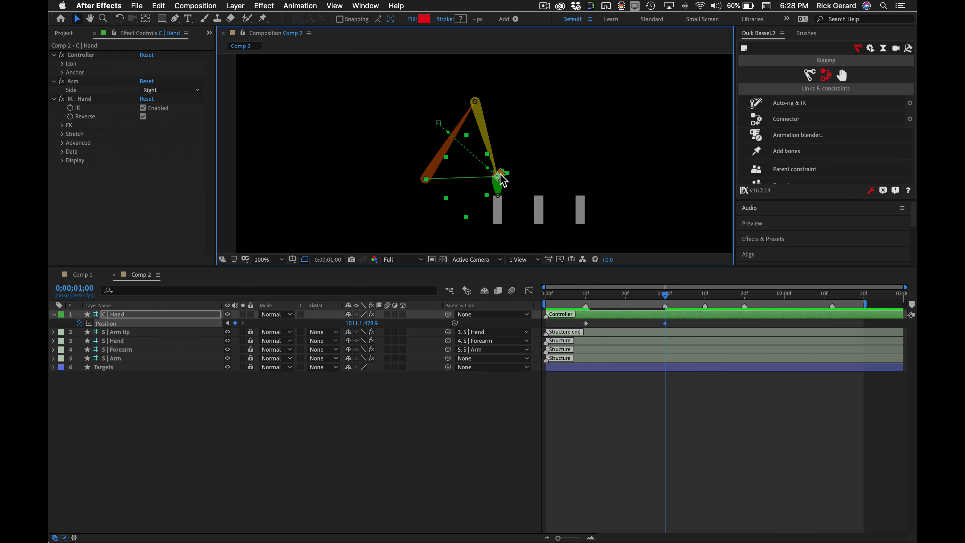
left_click(705, 295)
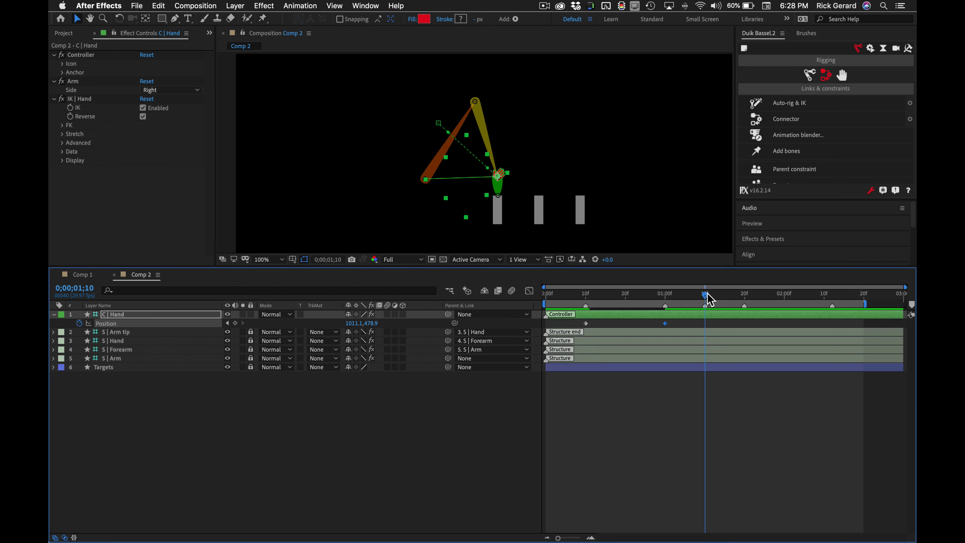
left_click(527, 186)
left_click_drag(499, 178, 581, 183)
left_click(742, 295)
left_click(744, 294)
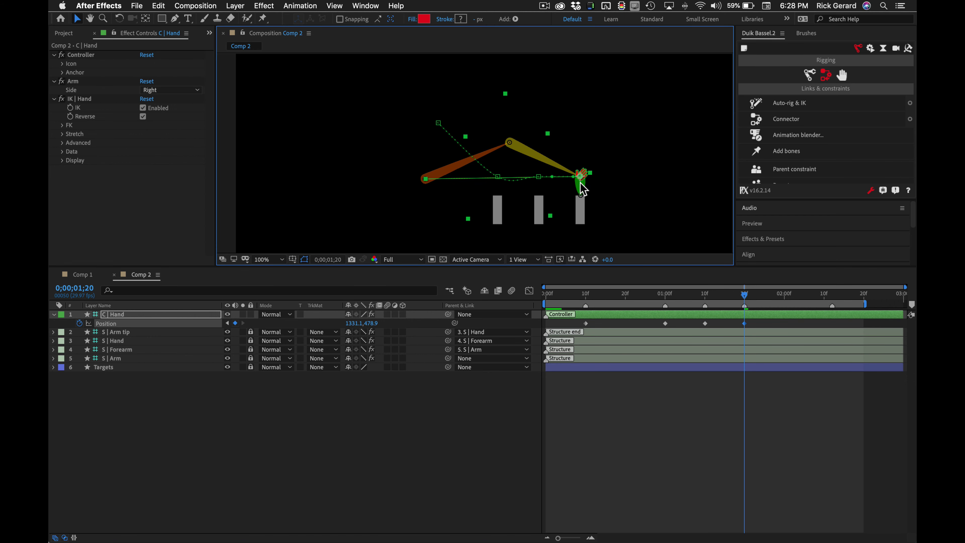
Step: Copy the first Position keyframe of C | Hand to 0;00;02;12 so the hand returns to its rest pose
left_click_drag(746, 295, 832, 295)
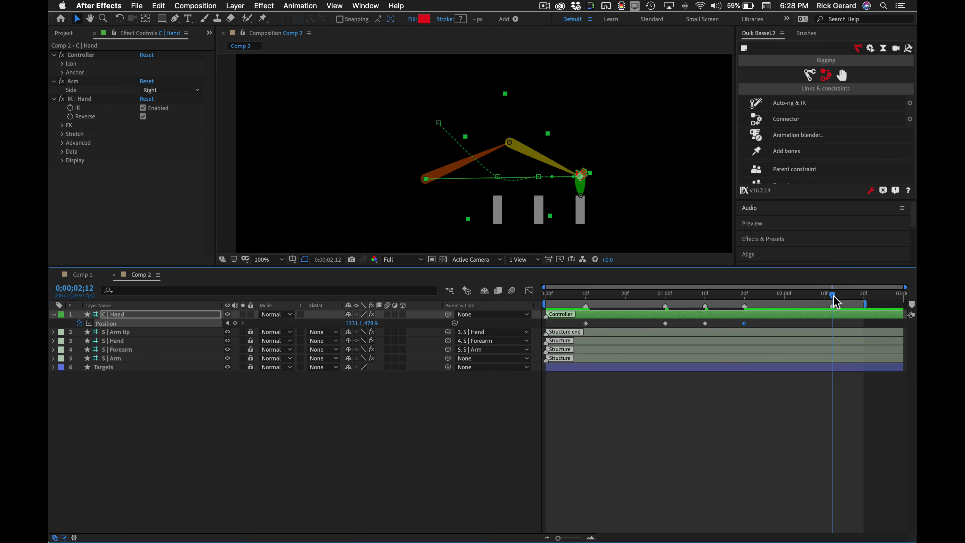
left_click(585, 321)
key("ctrl+c")
key("ctrl+v")
left_click(516, 453)
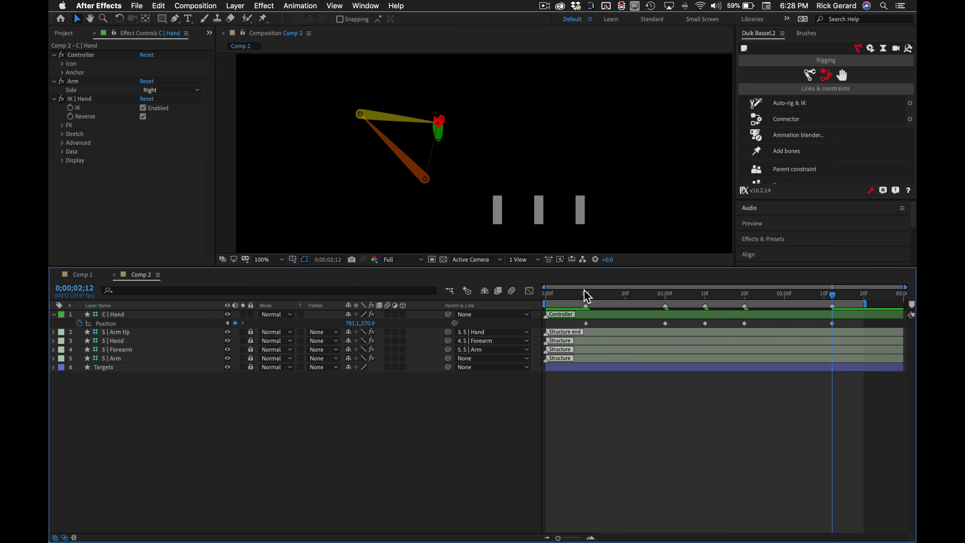
Step: Convert all Position keyframes of C | Hand to straight corner vertices on the motion path with the Pen tool
left_click_drag(588, 296, 625, 304)
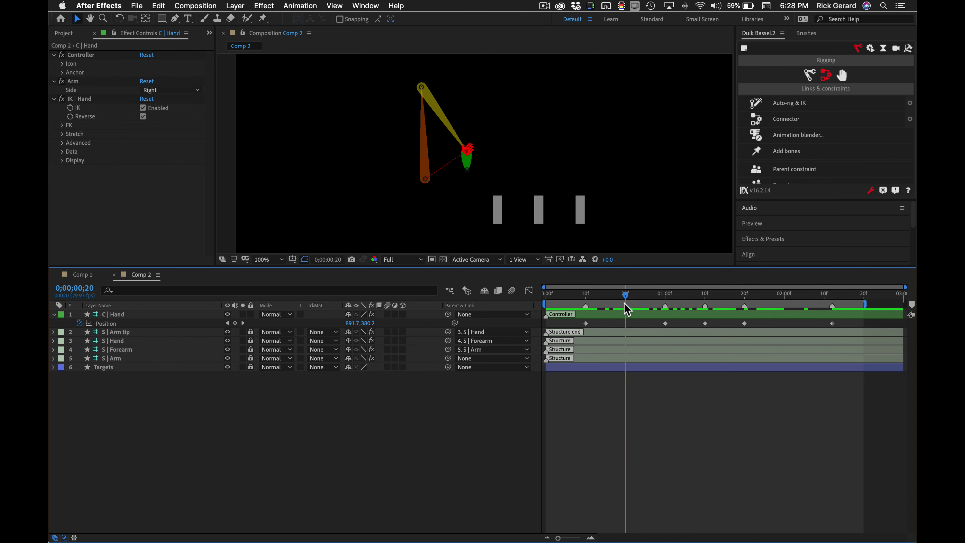
left_click(608, 309)
left_click(608, 315)
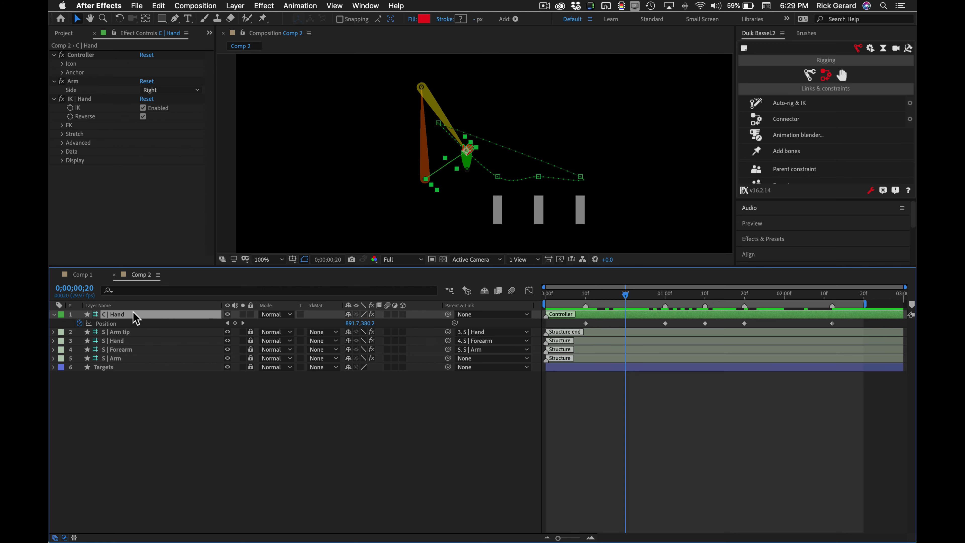
left_click(112, 322)
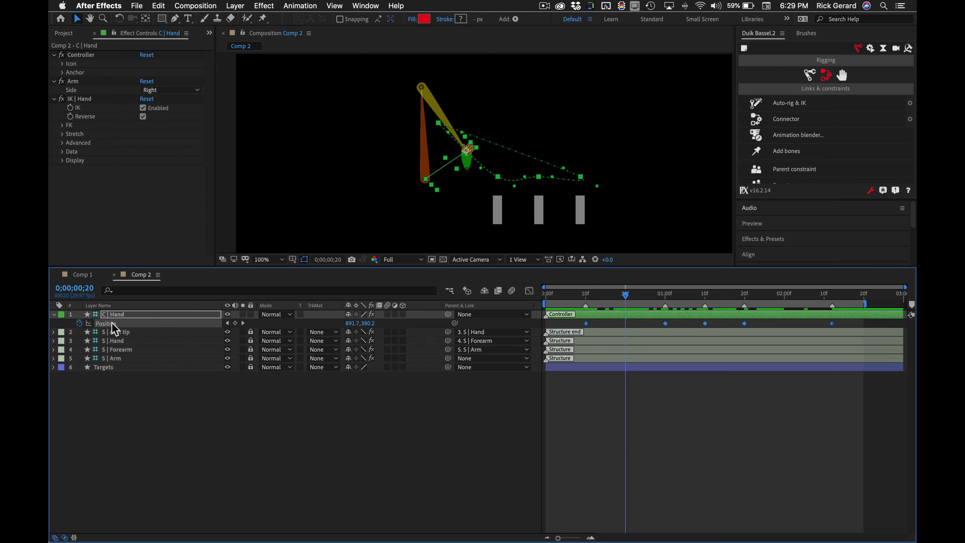
key("g")
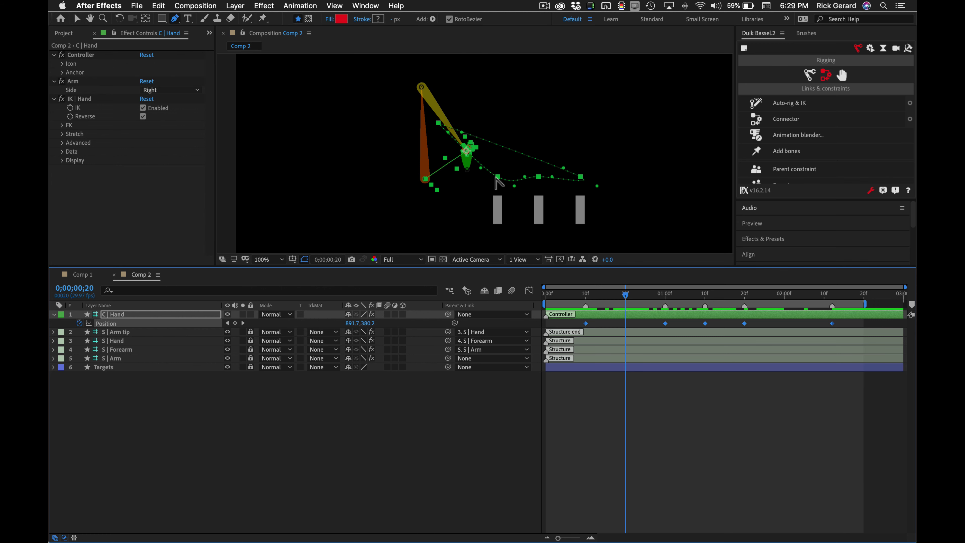
left_click(499, 176)
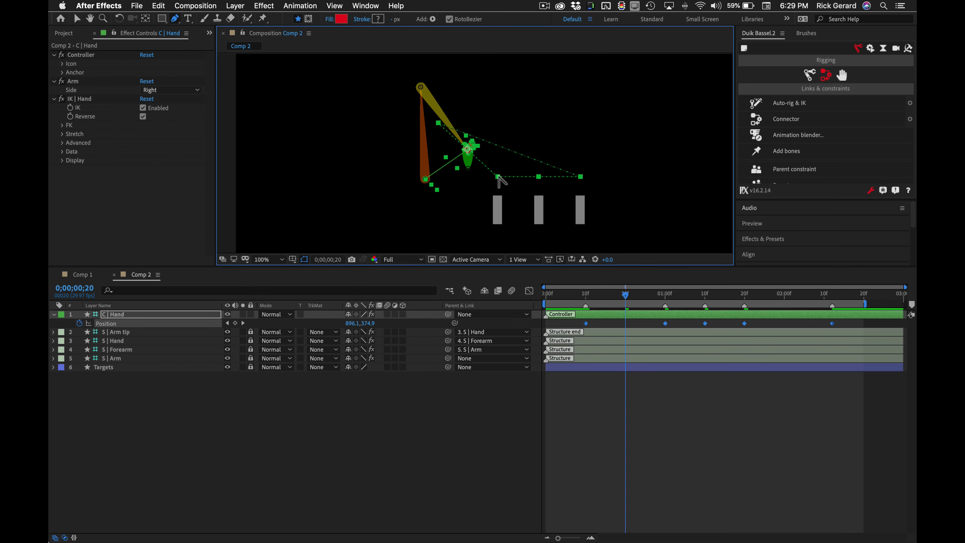
Step: Pull a curve handle out of the first Position keyframe, up toward the bars, to bend the motion path's start
left_click(556, 323)
left_click(586, 323)
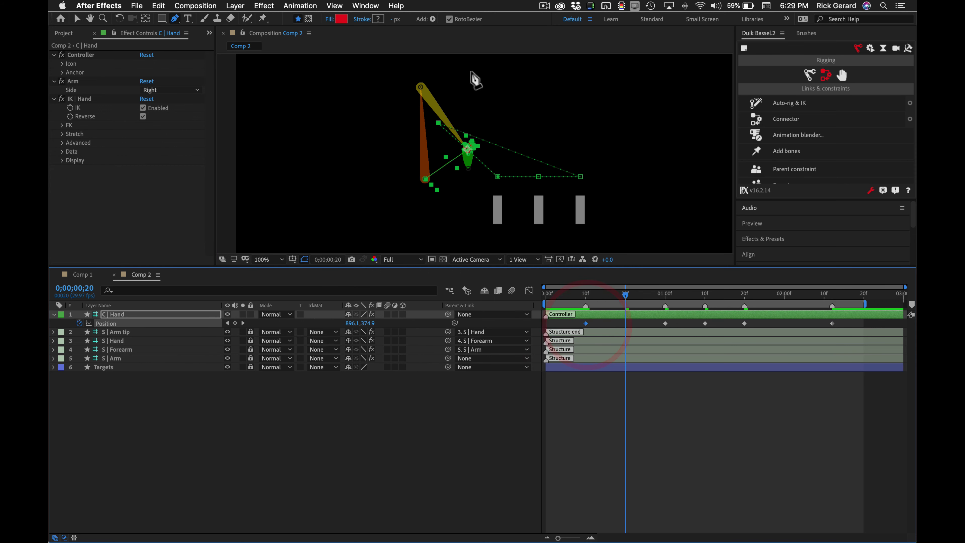
left_click_drag(439, 128, 490, 109)
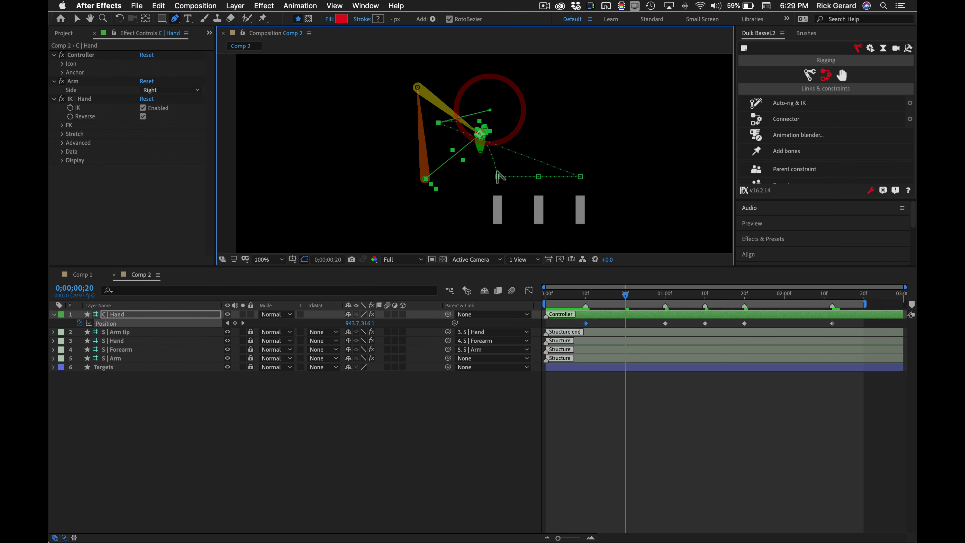
Step: Give the keyframe above the first bar split curve handles and raise its incoming handle for a steeper descent
left_click(498, 177)
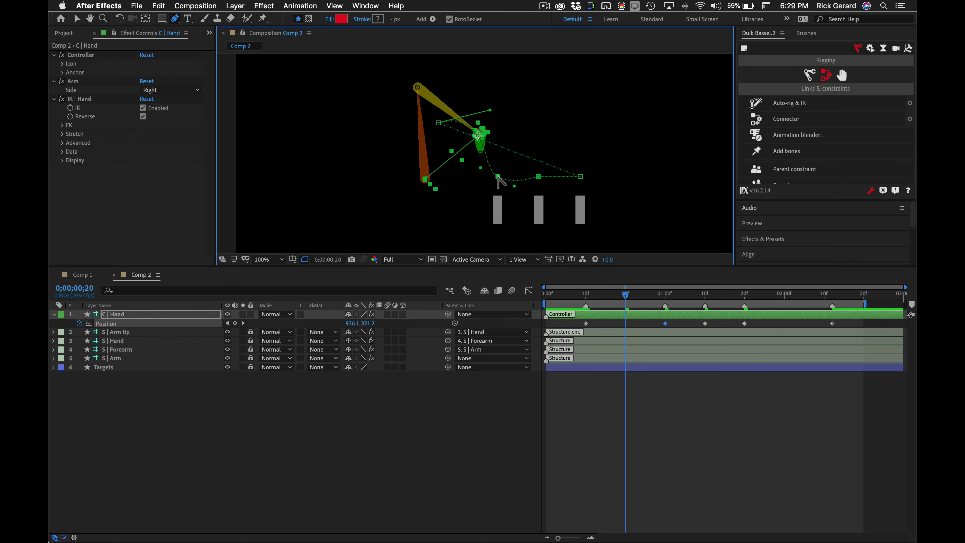
left_click(498, 177)
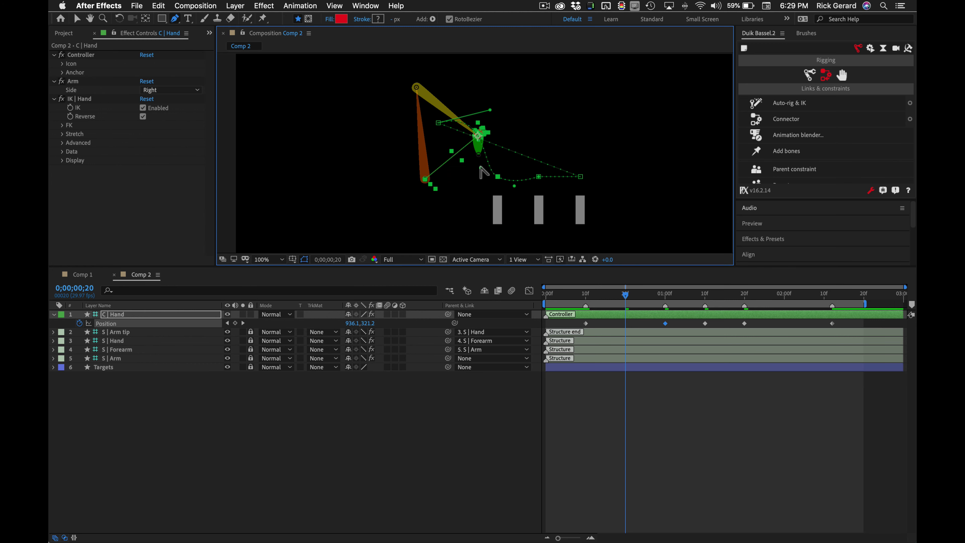
left_click_drag(480, 165, 491, 151)
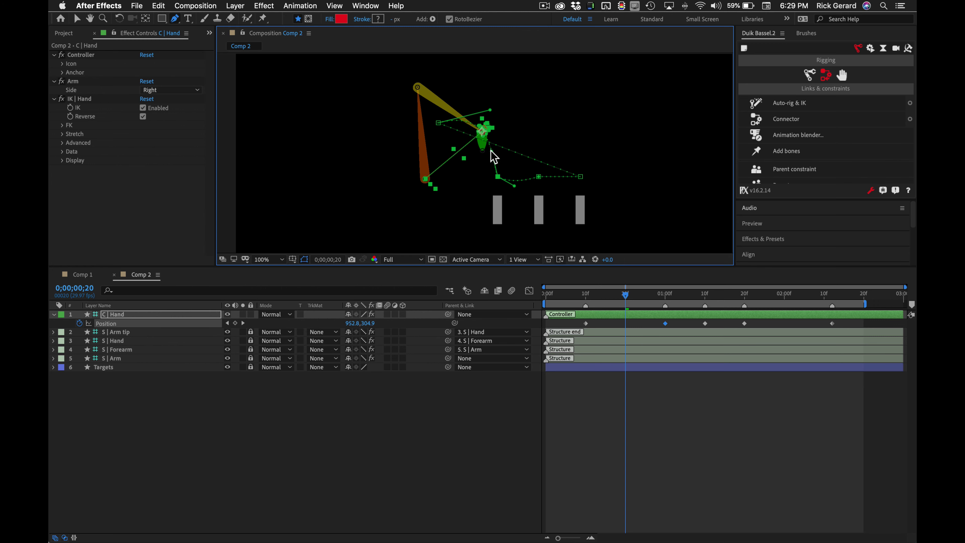
left_click(491, 151)
mouse_move(515, 185)
left_mouse_down()
mouse_move(515, 167)
mouse_move(513, 189)
left_mouse_up()
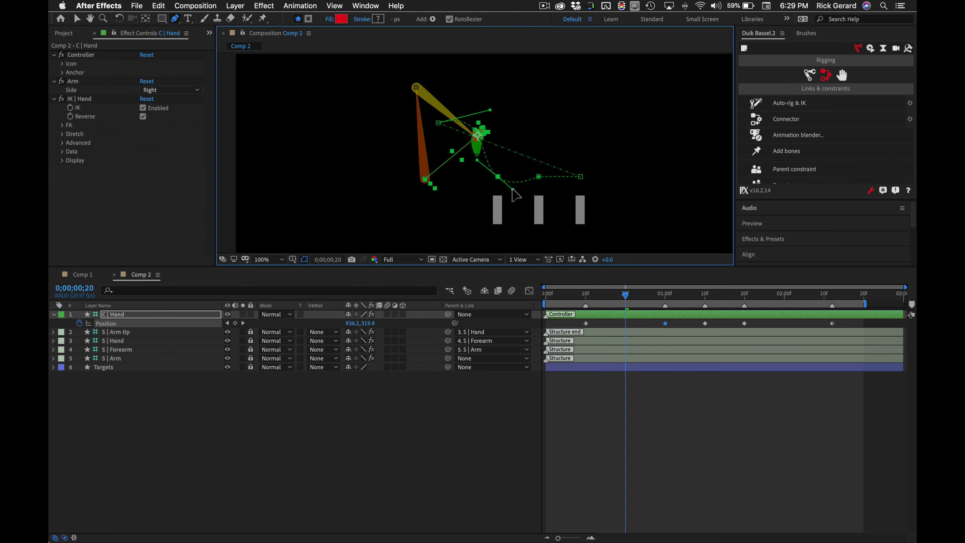
left_click(512, 189)
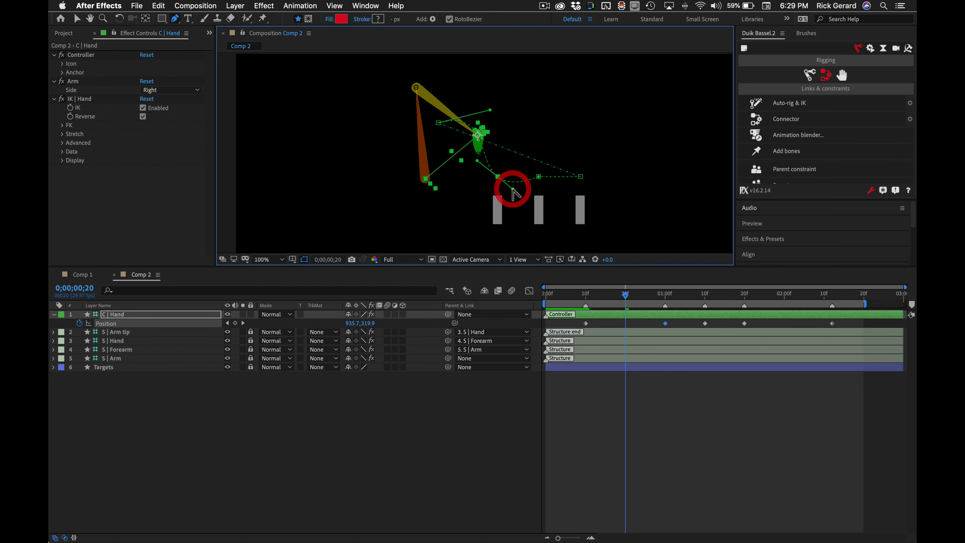
key("super+z")
key("super+z")
key("super+z")
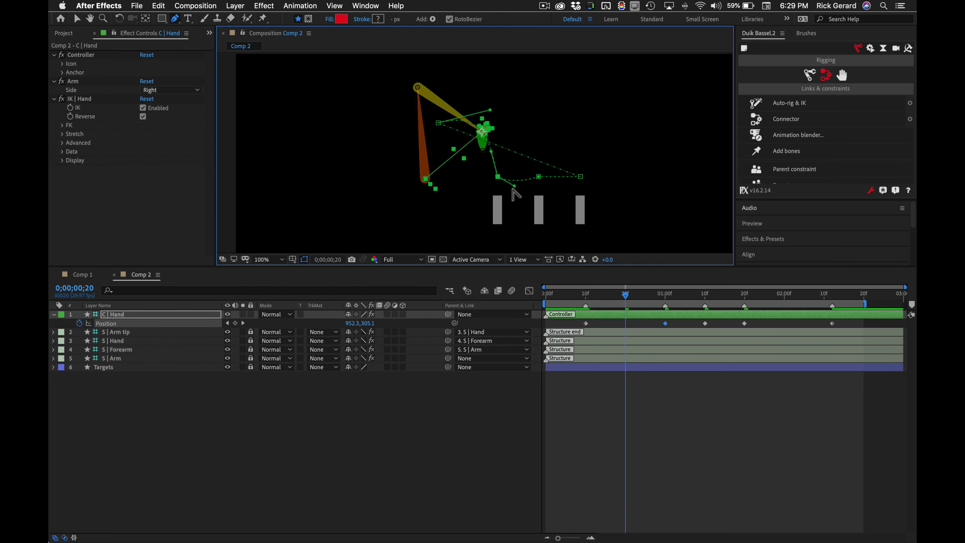
Step: Arc the motion path between the bars by raising the outgoing handles of the first-bar and second-bar keyframes
left_click_drag(514, 187, 516, 136)
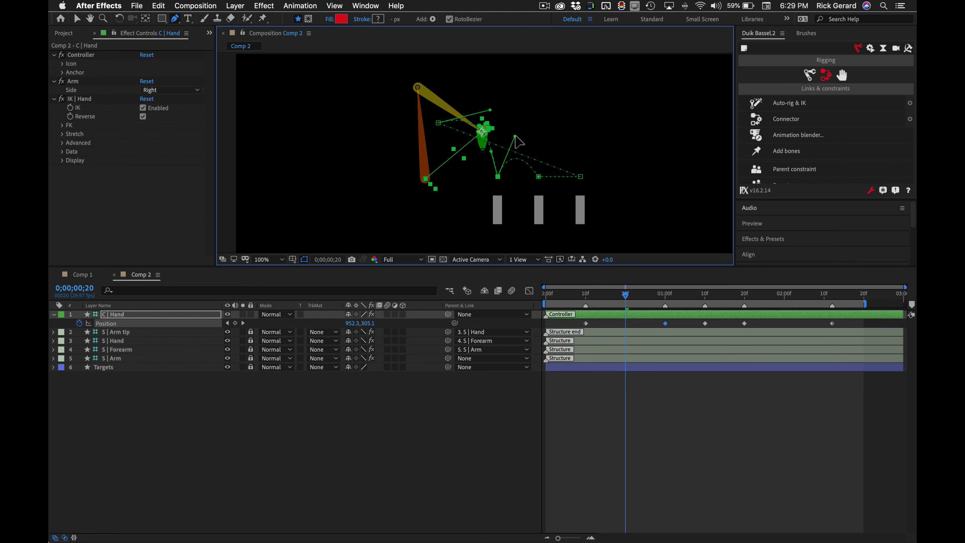
left_click(539, 178)
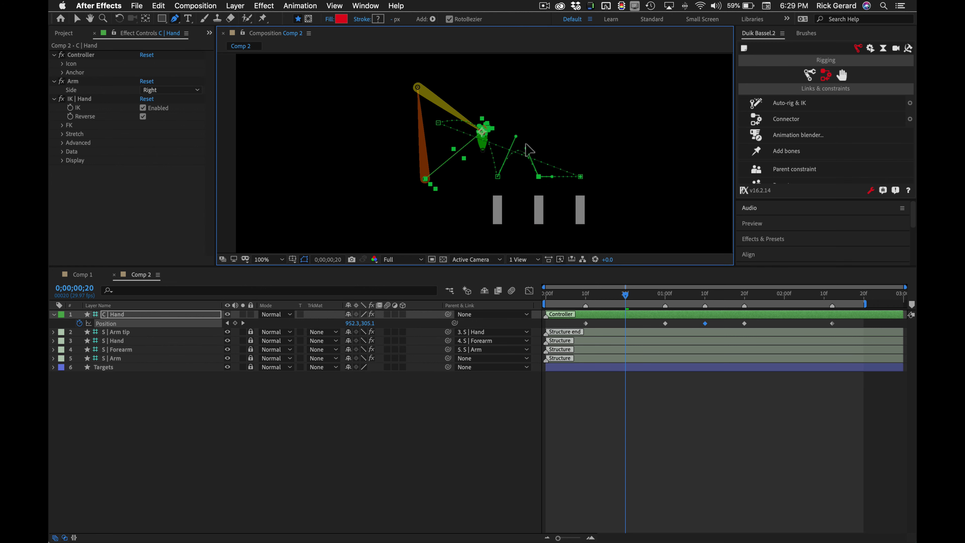
left_click_drag(552, 177, 557, 136)
Step: Arc the return path from the third bar to the rest pose by raising the handles of the last two keyframes
left_click(580, 177)
left_click_drag(598, 186, 571, 98)
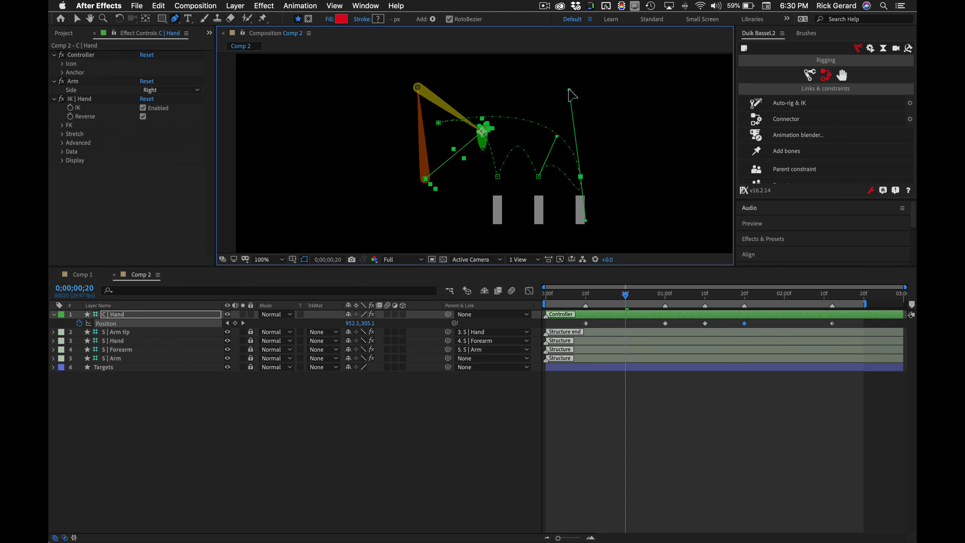
left_click_drag(564, 168, 571, 69)
left_click(832, 323)
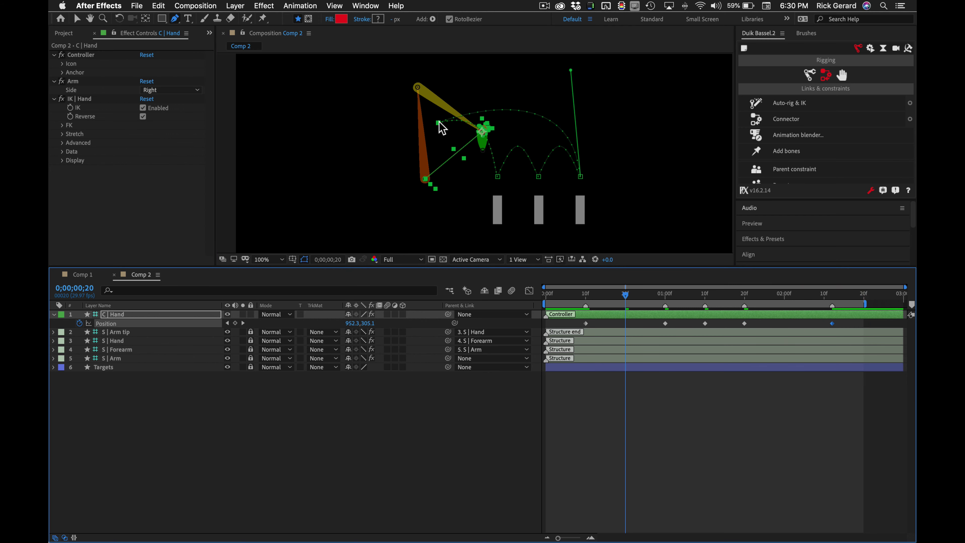
left_click_drag(448, 124, 491, 68)
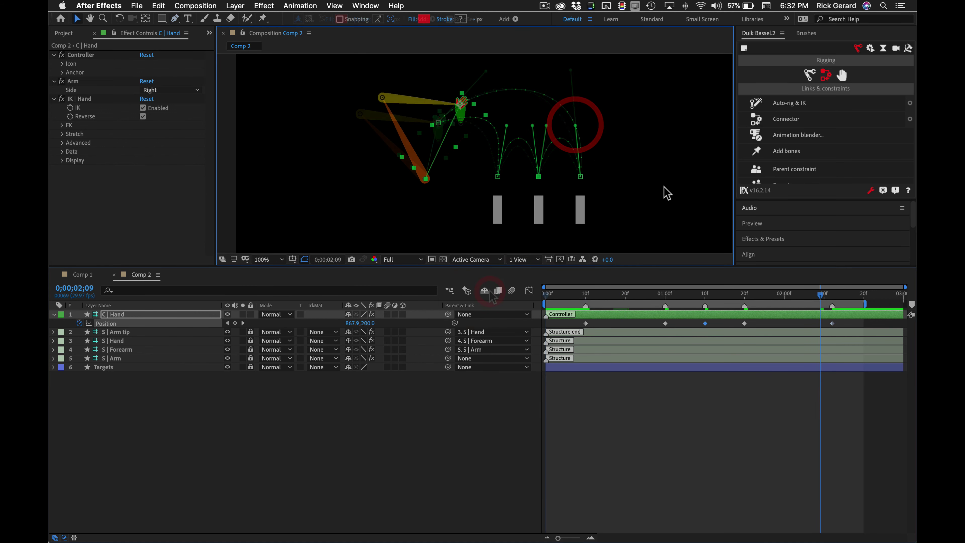
Step: Play back the hand animation to check its arcing motion over the three bars
left_click(624, 304)
key("space")
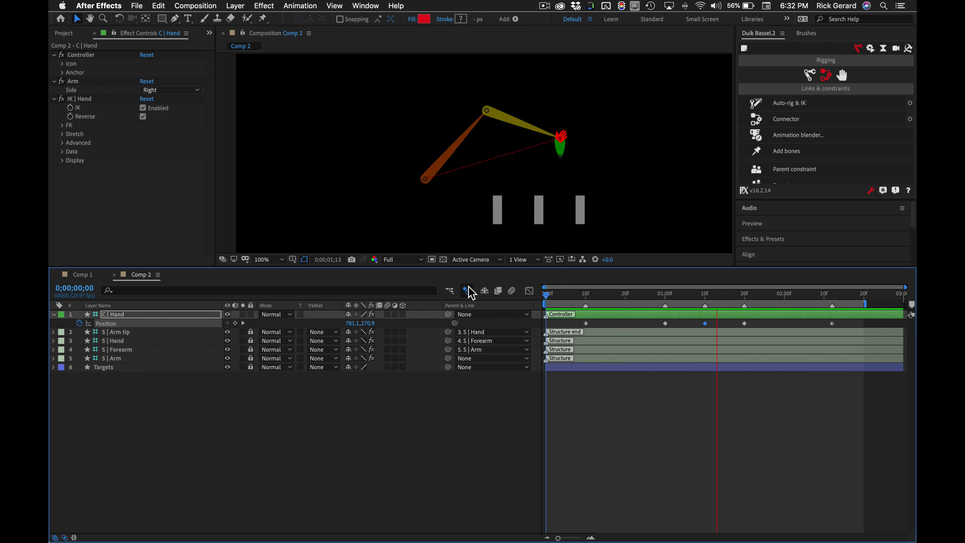
key("space")
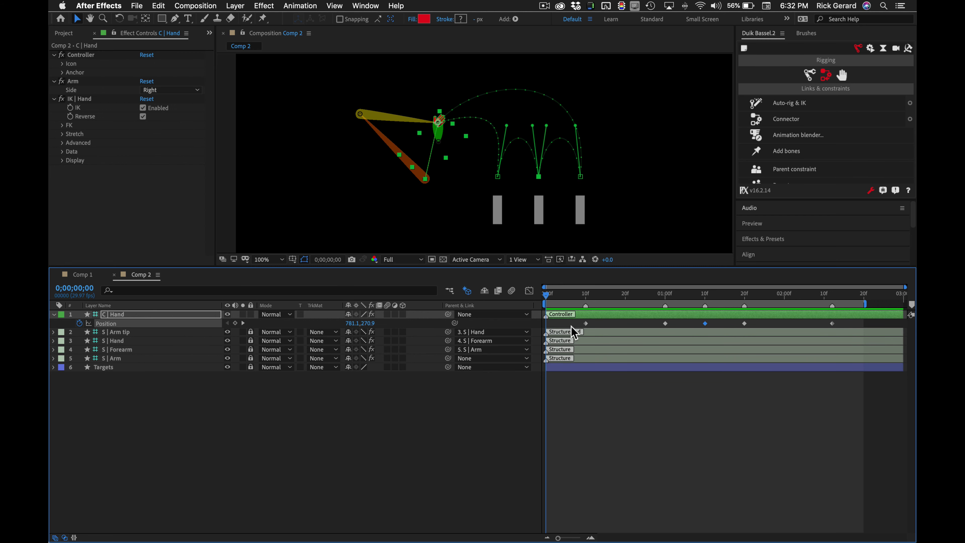
Step: Show the speed graph of all C | Hand Position keyframes in the Graph Editor
left_click(597, 316)
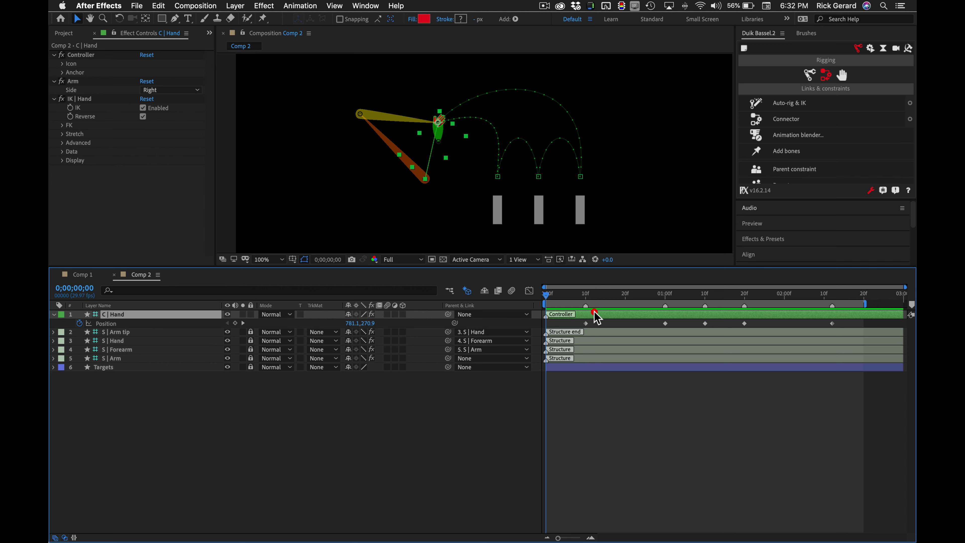
left_click(111, 323)
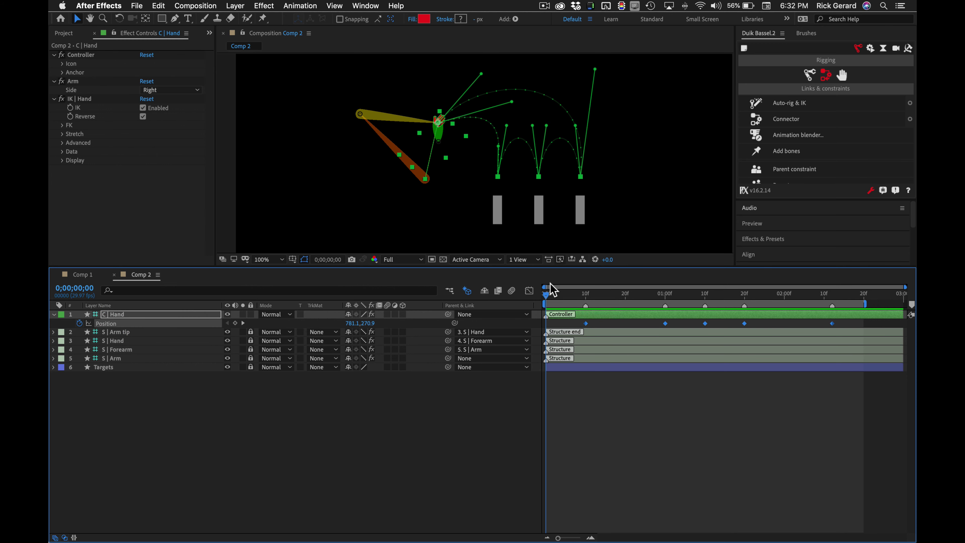
left_click(529, 292)
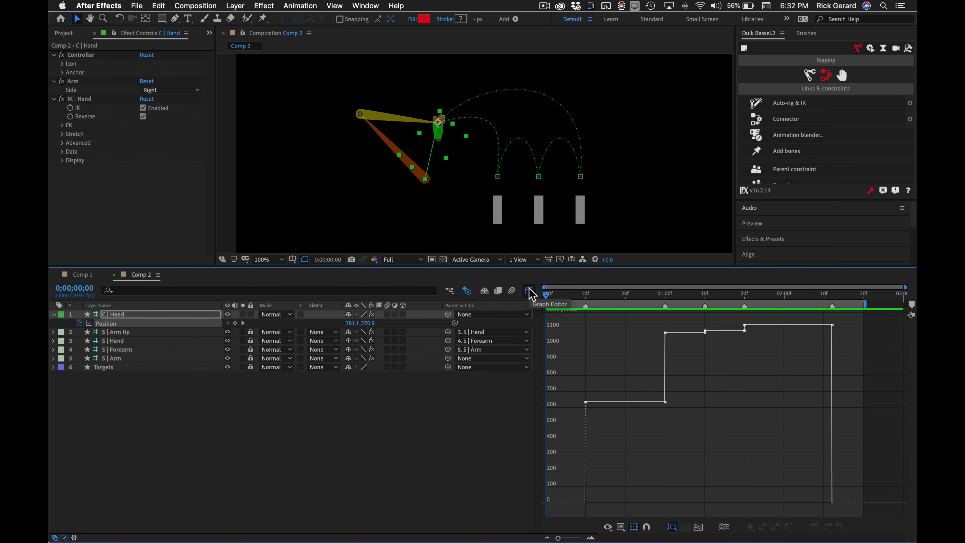
right_click(739, 381)
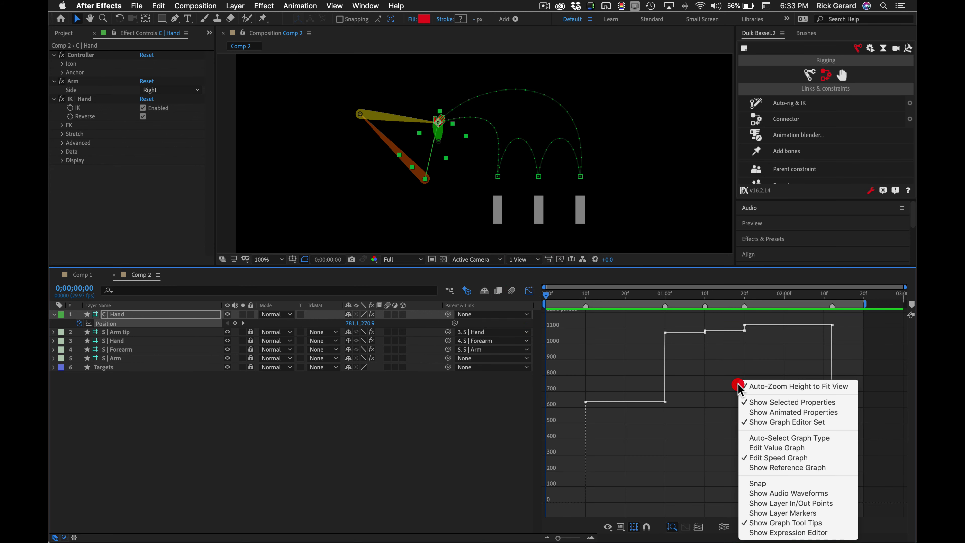
left_click(768, 458)
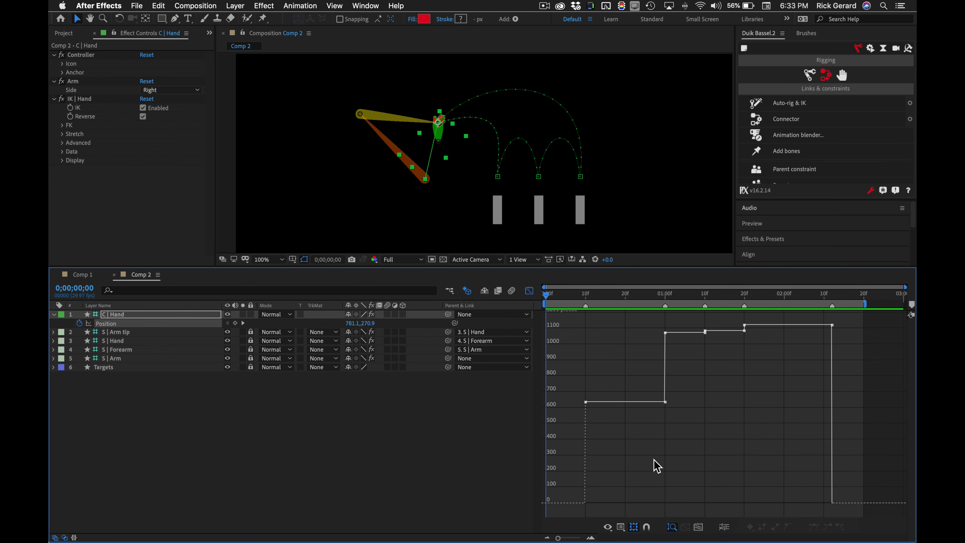
mouse_move(603, 402)
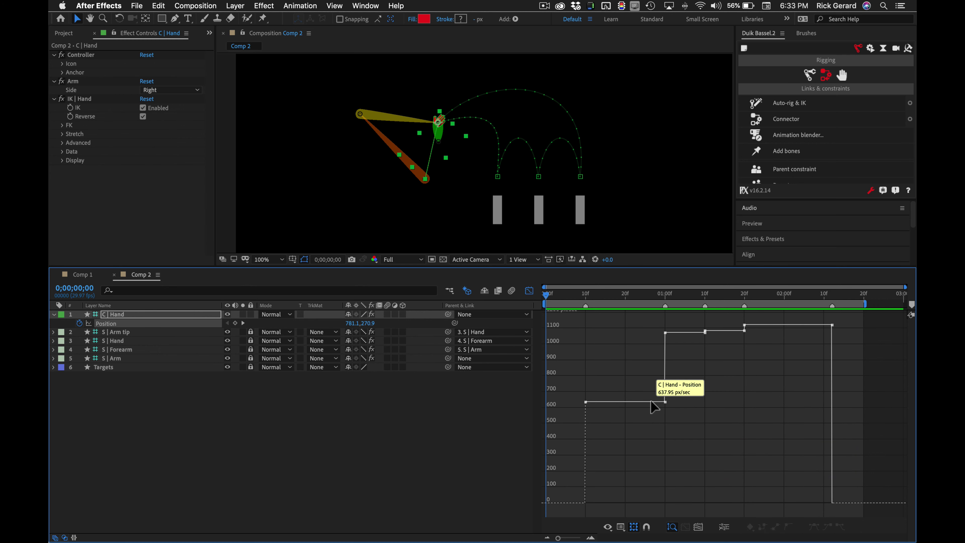
Step: Select all C | Hand Position keyframes and try Easy Ease on them
mouse_move(801, 325)
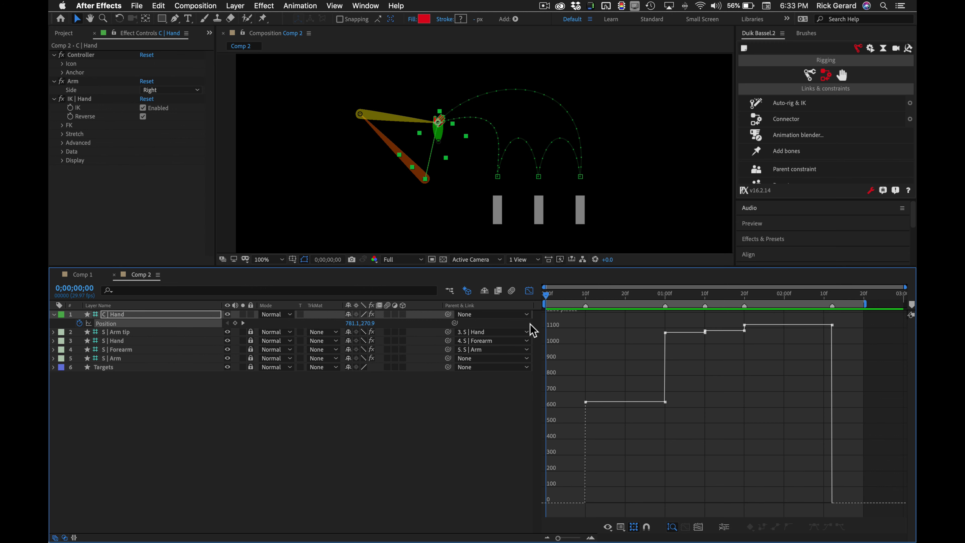
left_click(124, 324)
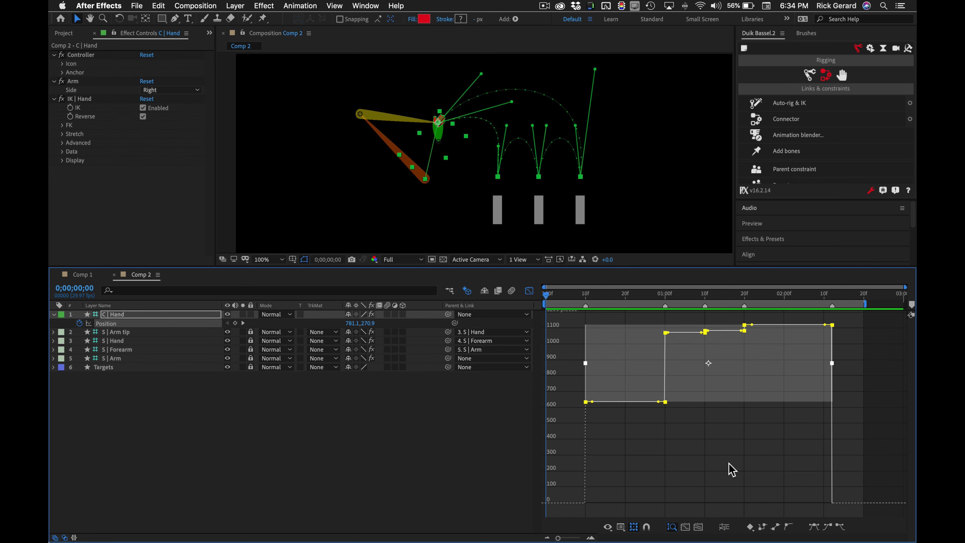
left_click(814, 527)
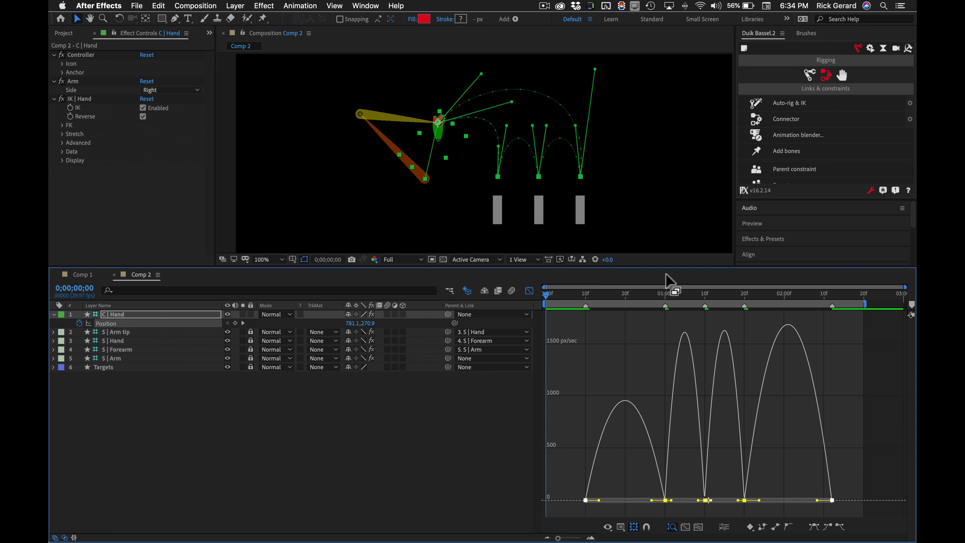
key("shift+F3")
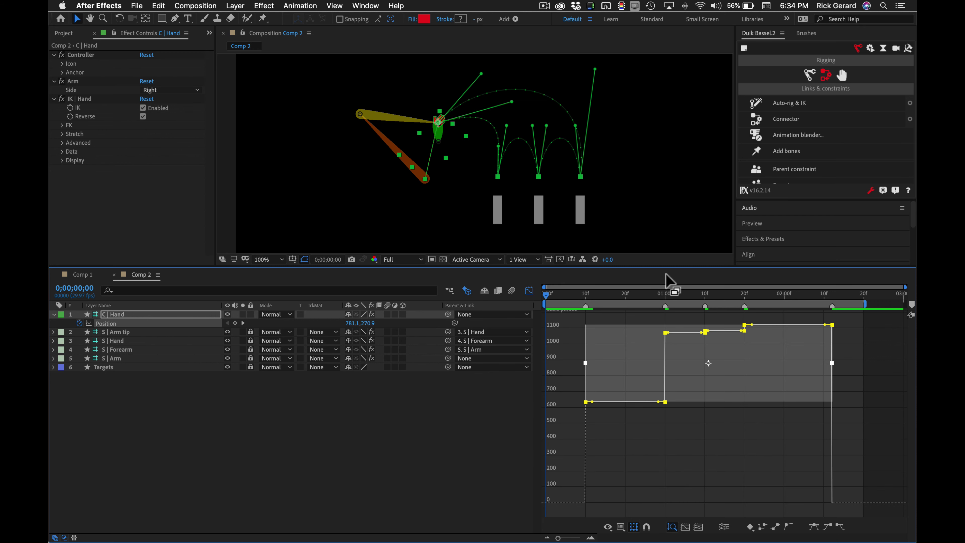
Step: Convert the selected Position keyframes to Auto Bezier and lower their speeds to nearly 0 px/sec
left_click(788, 526)
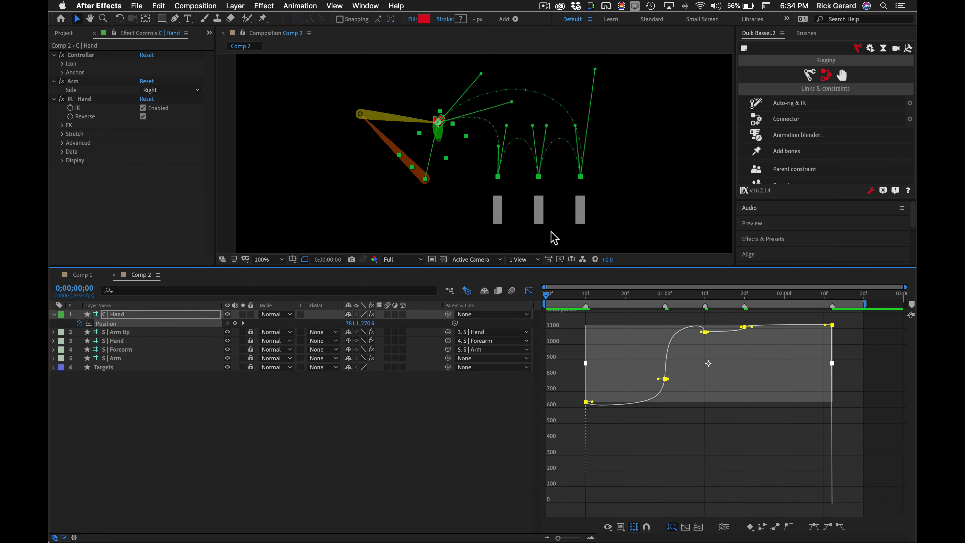
mouse_move(833, 327)
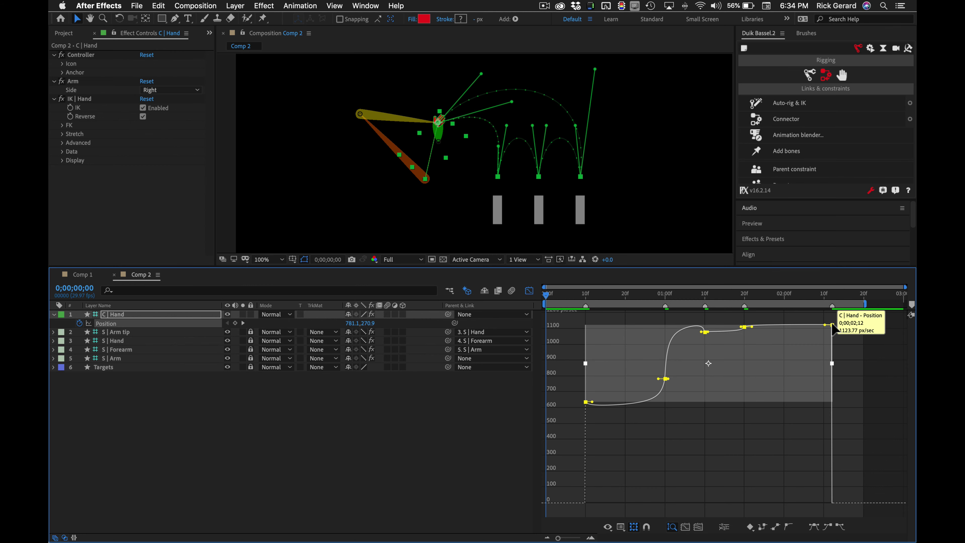
left_click_drag(833, 325, 834, 495)
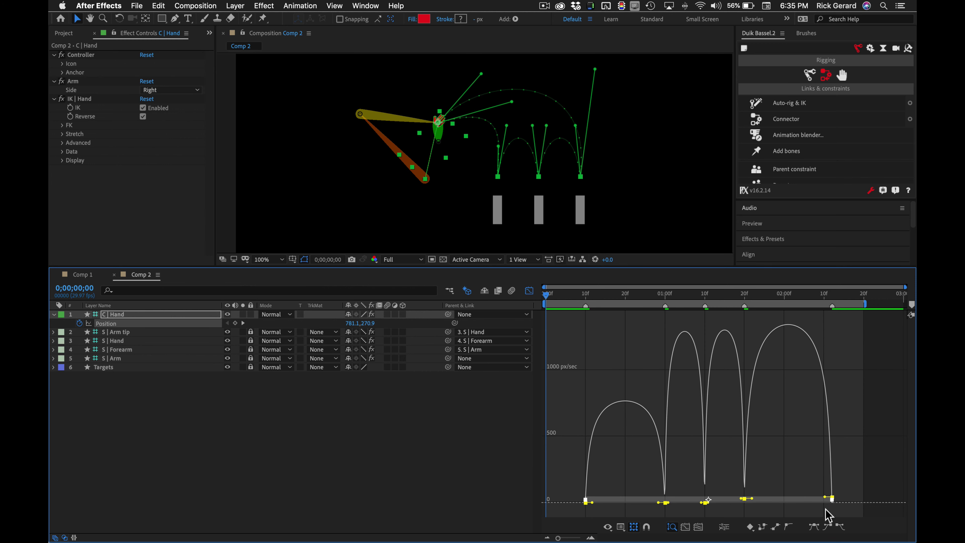
Step: Lengthen the incoming influence of the selected Position keyframes to about 50% and play back the animation
left_click(815, 527)
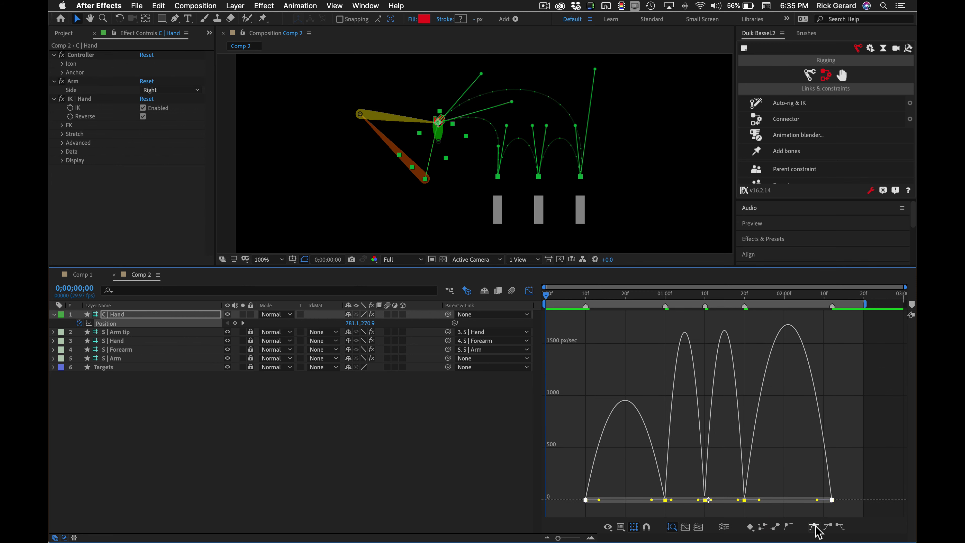
key("super+z")
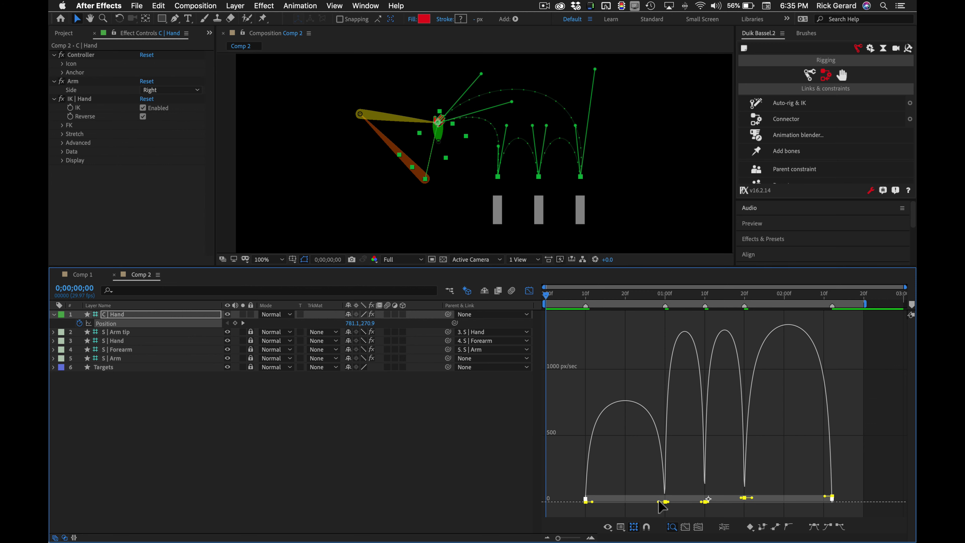
left_click_drag(659, 507, 645, 500)
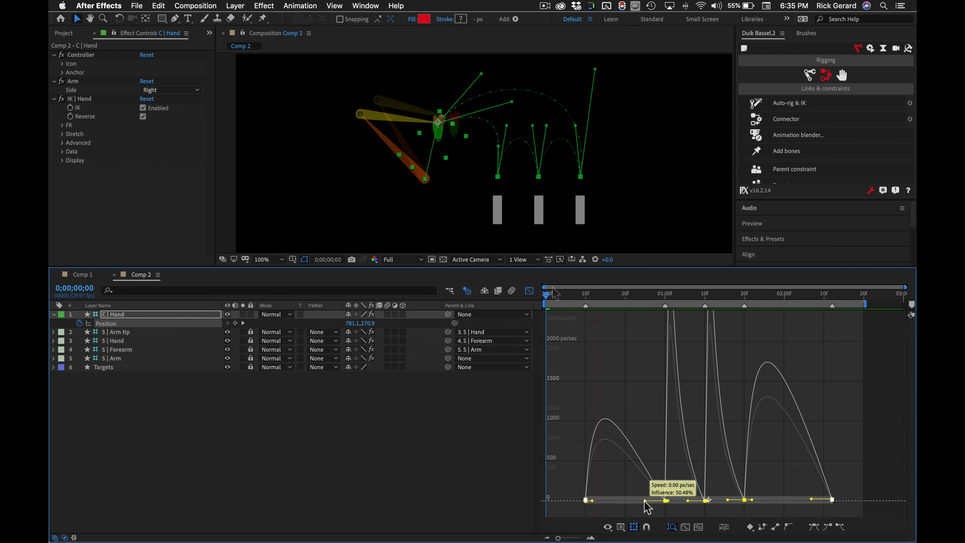
key("space")
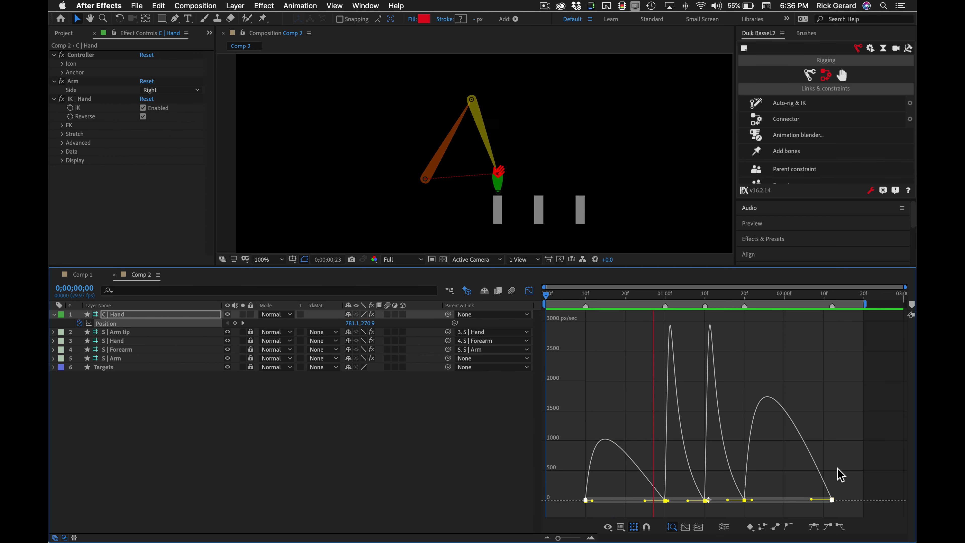
Step: Lengthen the third-bar keyframe's outgoing influence and shorten the last keyframe's incoming influence so the return speed peaks late
left_click(745, 501)
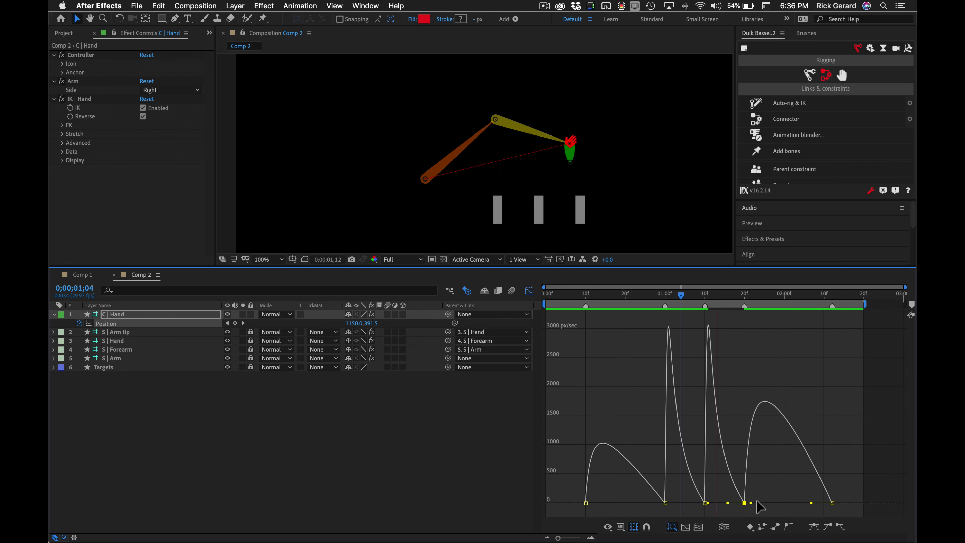
left_click_drag(753, 500, 783, 500)
key("space")
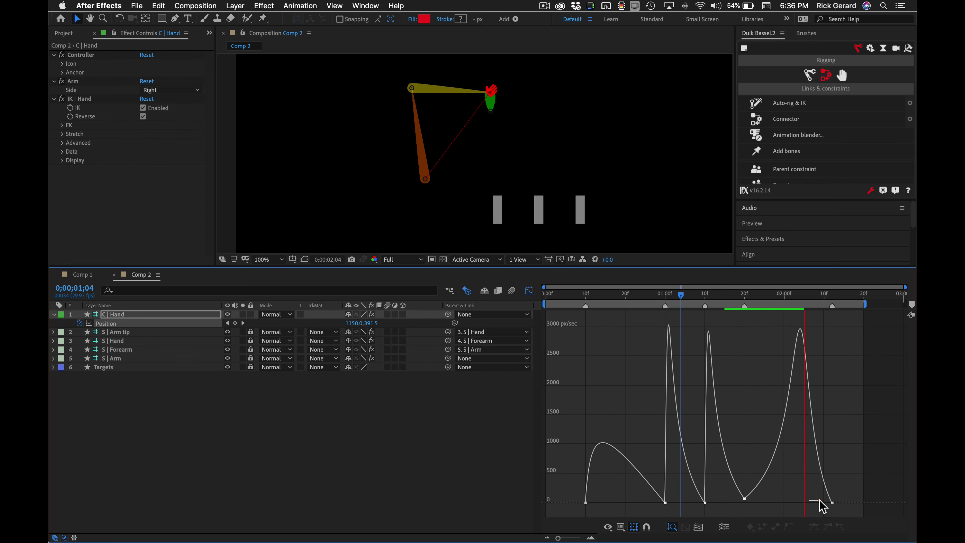
left_click(827, 503)
left_click(830, 503)
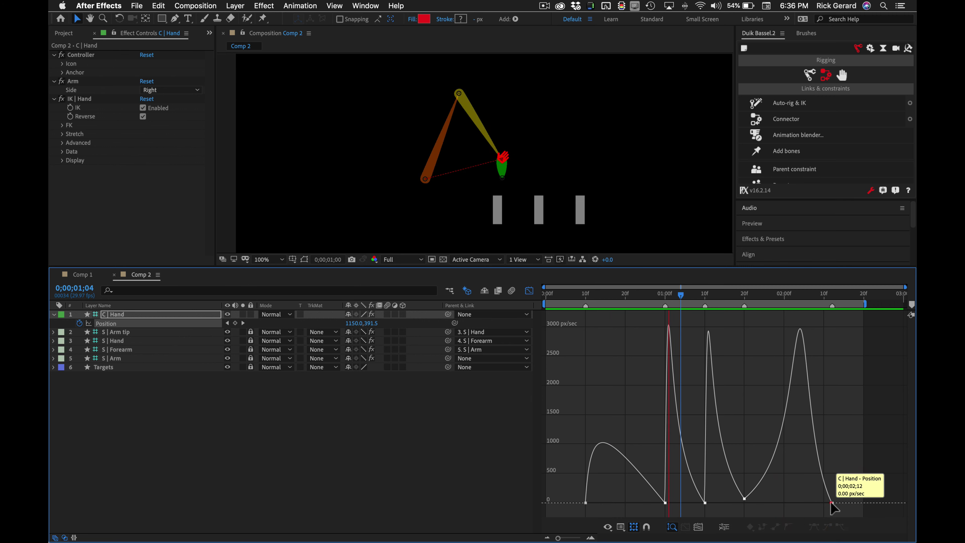
left_click_drag(812, 503, 822, 503)
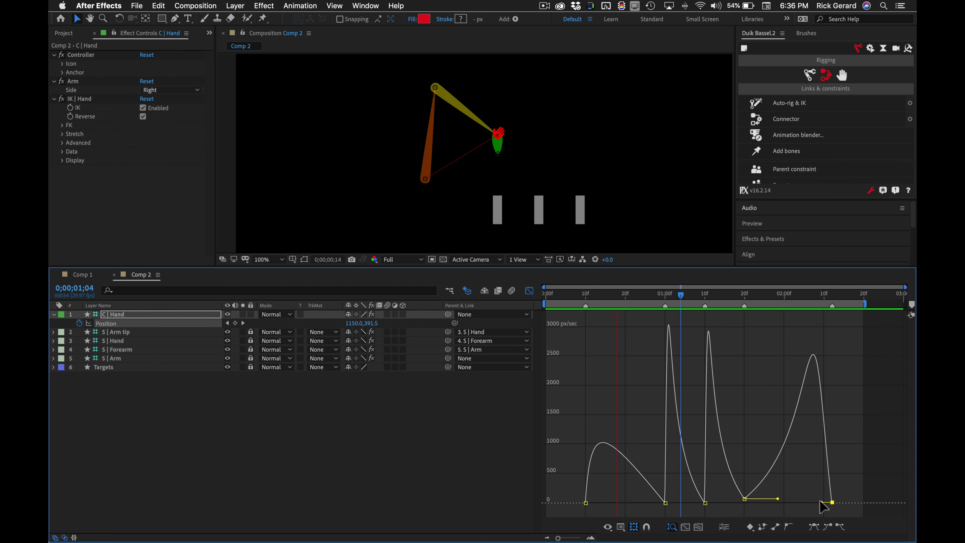
Step: Shorten the influence handles of the three bar keyframes and move the current time to 0;00;00;18
left_click(586, 502)
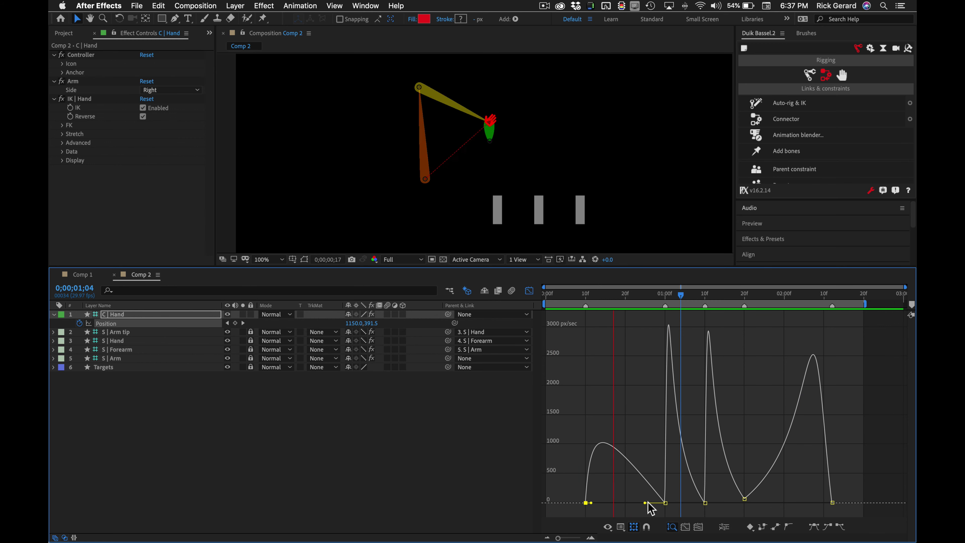
left_click_drag(646, 504, 753, 505)
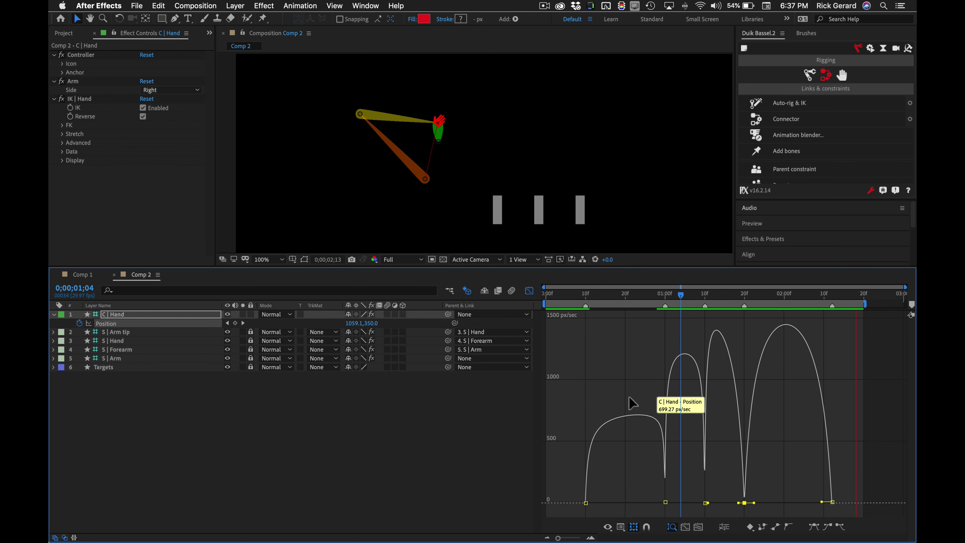
left_click(615, 293)
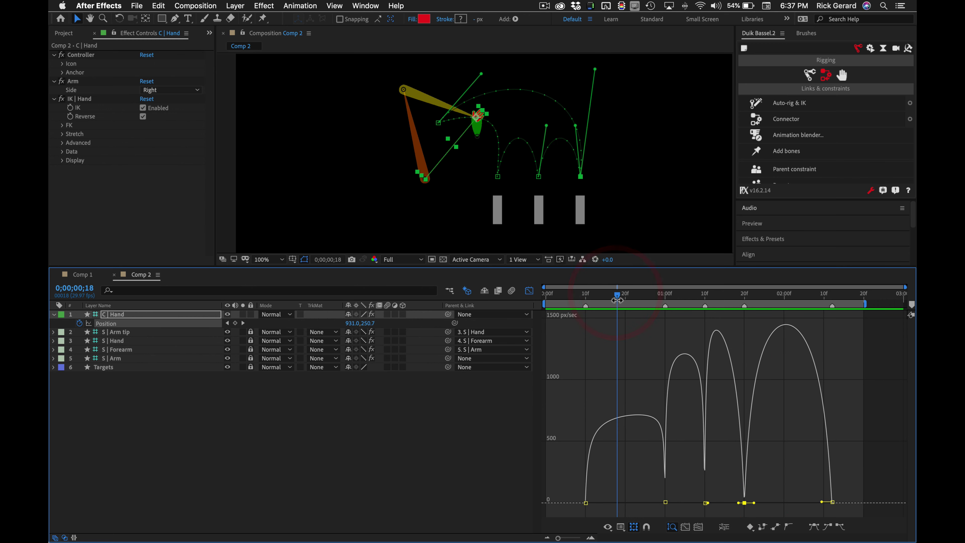
Step: At 0;00;00;20, slow the approach to the first bar by lengthening its keyframe's incoming influence and shortening the starting keyframe's outgoing influence
left_click(665, 502)
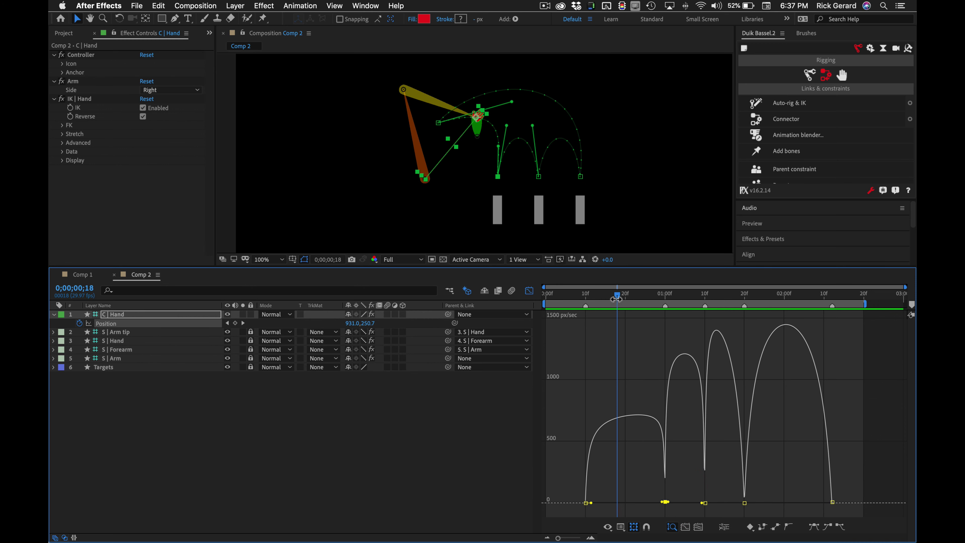
left_click_drag(617, 298, 625, 296)
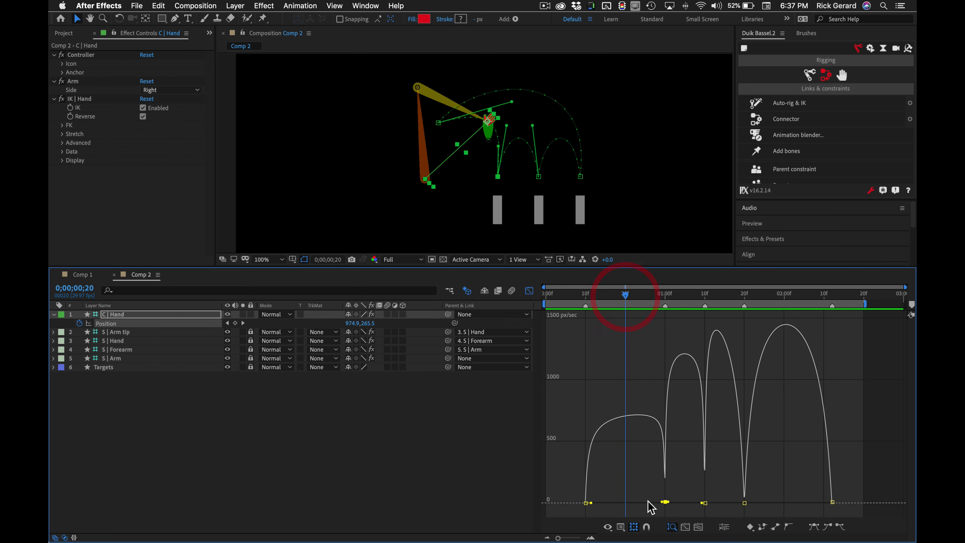
mouse_move(659, 501)
left_mouse_down()
mouse_move(608, 501)
mouse_move(657, 499)
left_mouse_up()
mouse_move(591, 503)
left_mouse_down()
mouse_move(623, 503)
mouse_move(590, 503)
left_mouse_up()
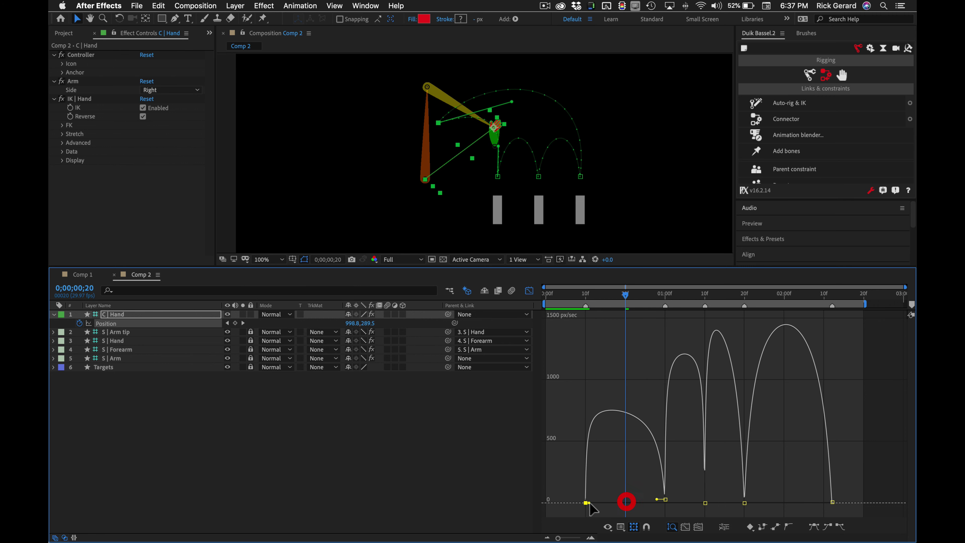
left_click_drag(657, 500, 631, 500)
Step: Lengthen the incoming influence of the second-bar, third-bar and last keyframes so the hand slows into each one
left_click_drag(702, 503, 689, 503)
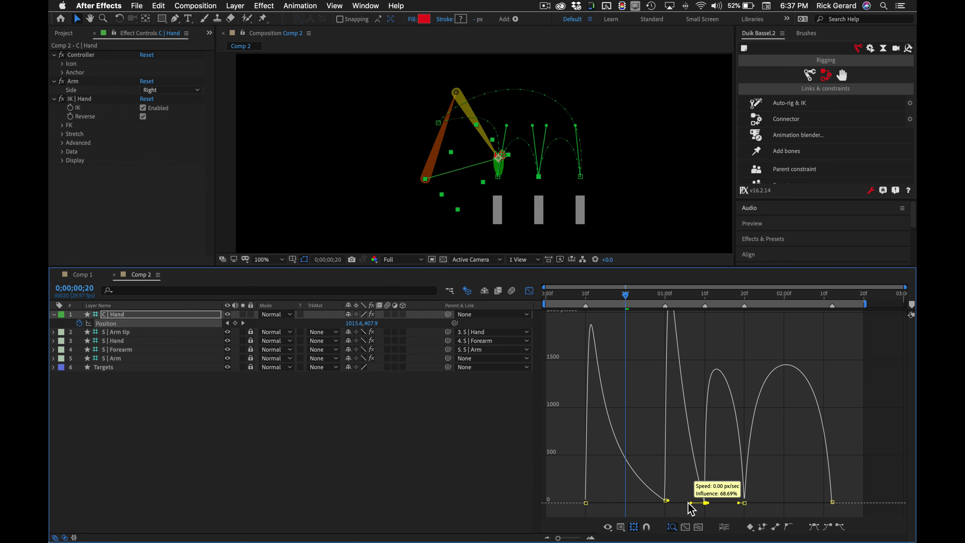
left_click(683, 501)
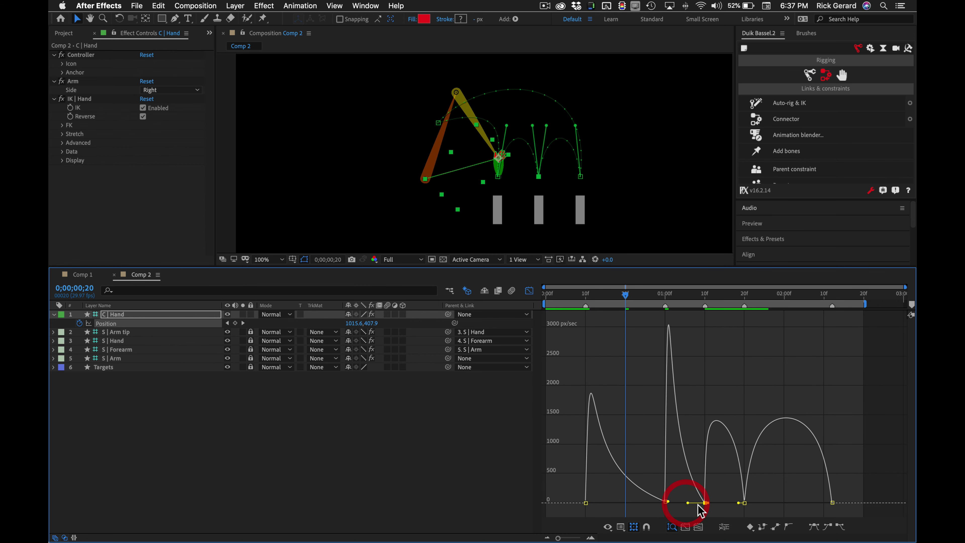
left_click(728, 504)
left_click(744, 503)
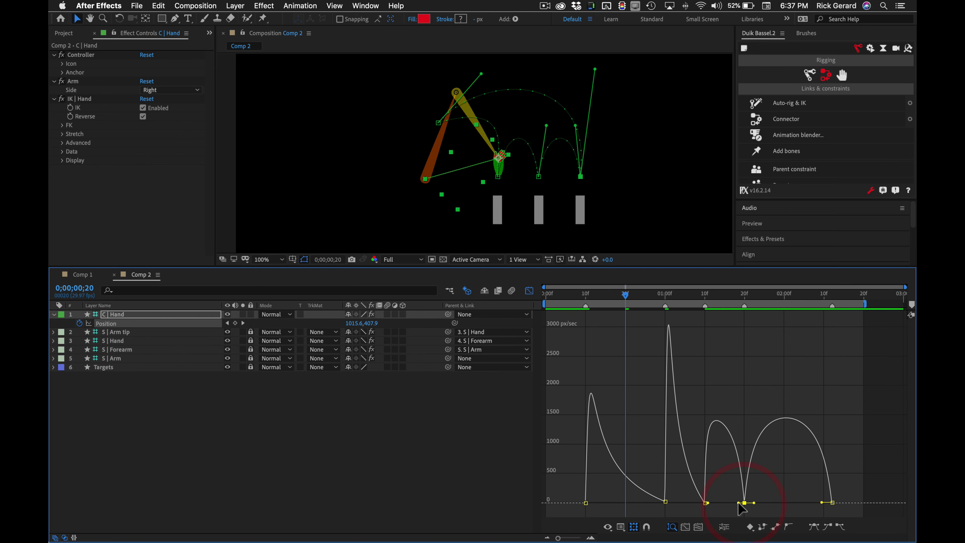
left_click_drag(738, 503, 727, 502)
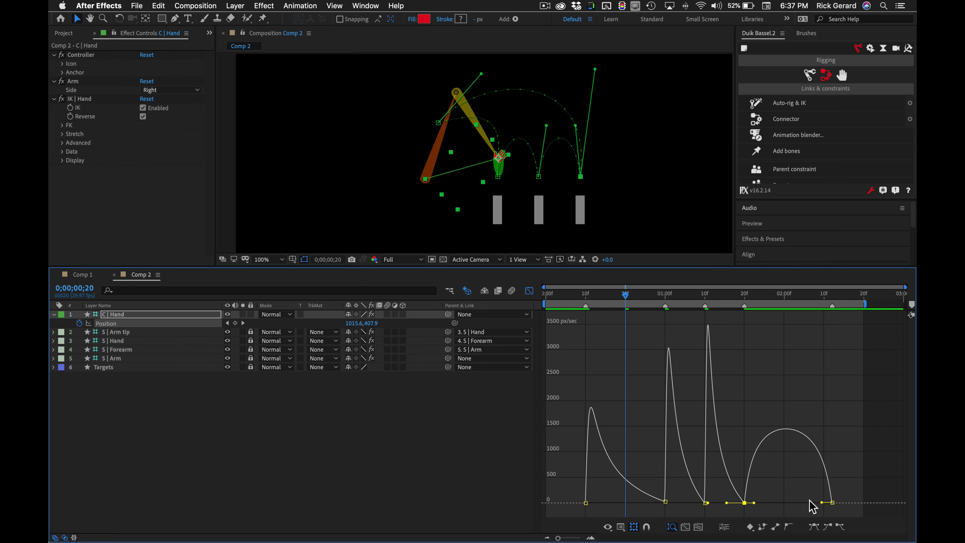
left_click_drag(754, 503, 783, 502)
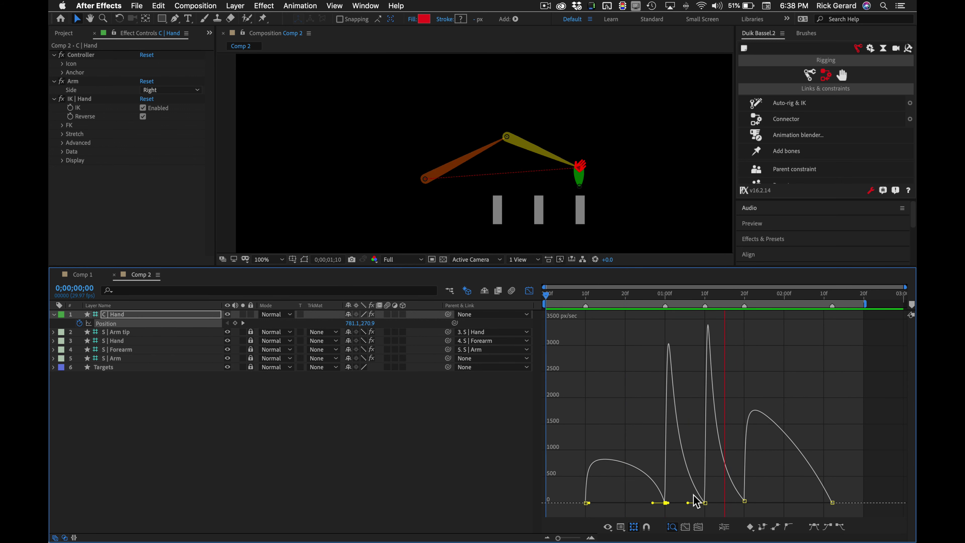
Step: Fine-tune the second-bar and third-bar keyframes' incoming influence to match their speed peaks, and set the third-bar keyframe's speed to zero
left_click(689, 502)
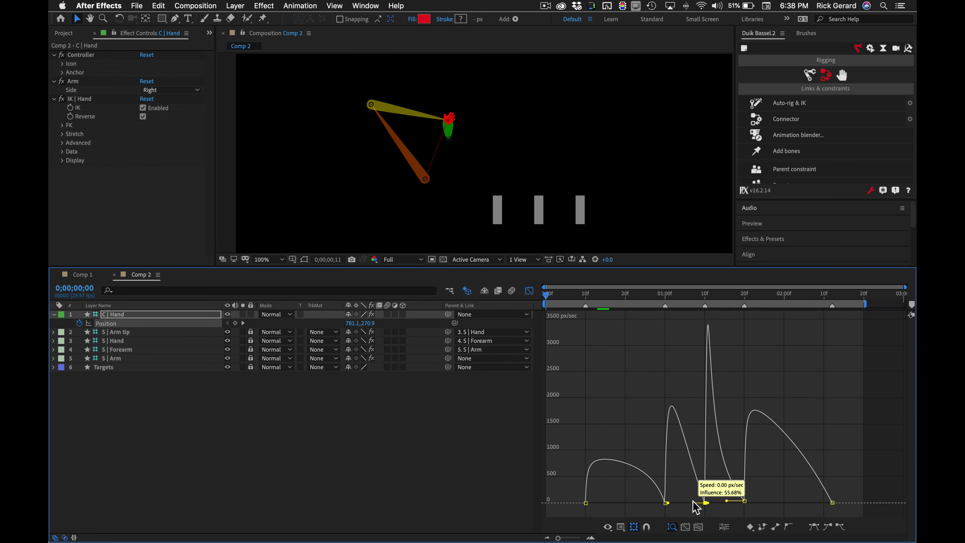
left_click(689, 502)
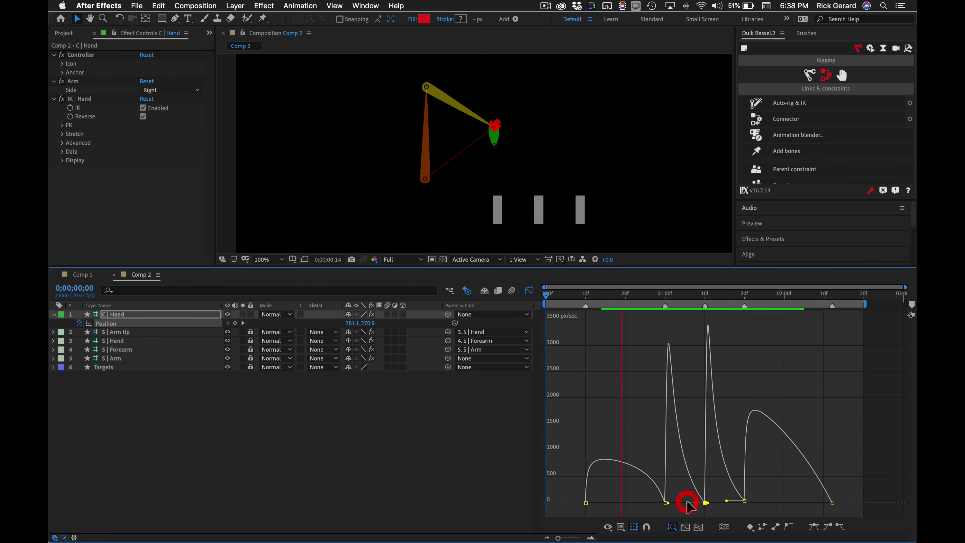
left_click_drag(727, 502, 727, 501)
left_click(727, 501)
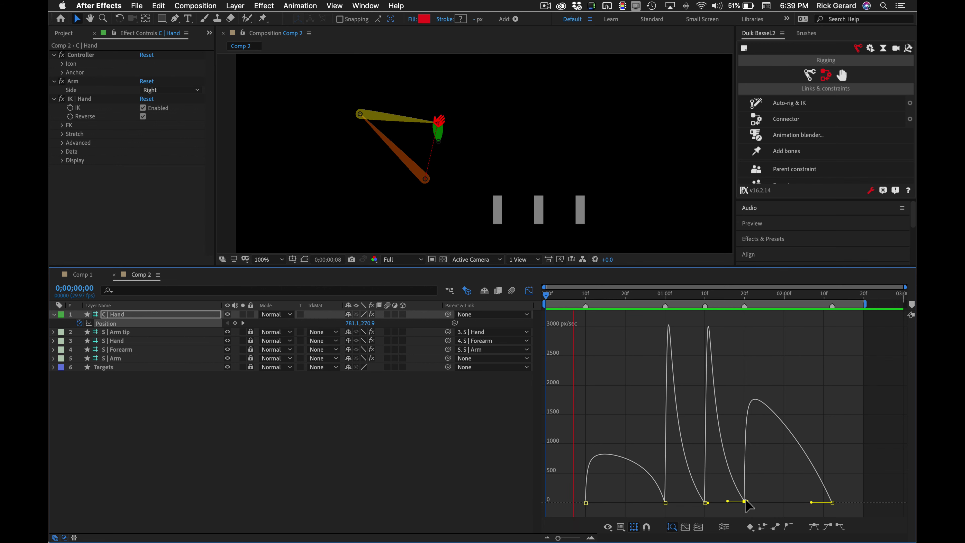
left_click_drag(746, 502, 746, 503)
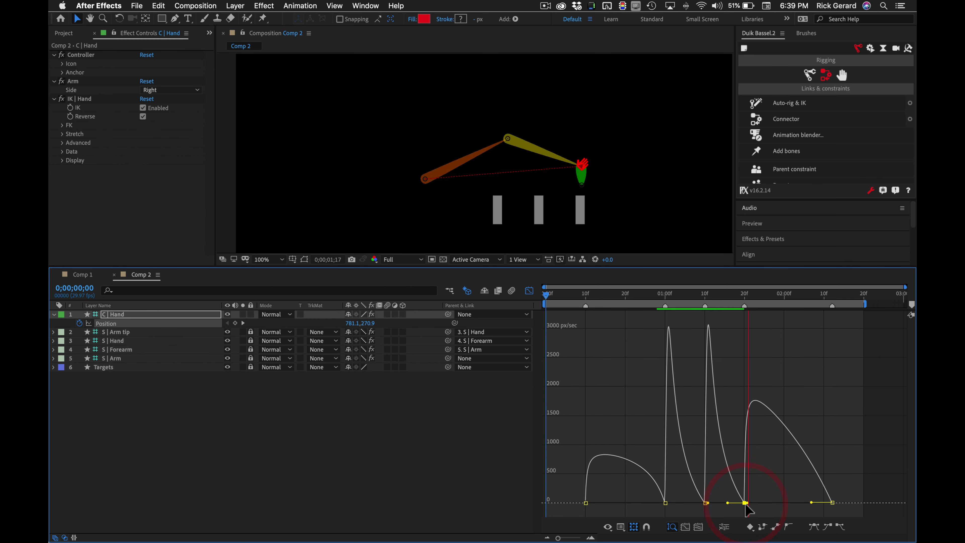